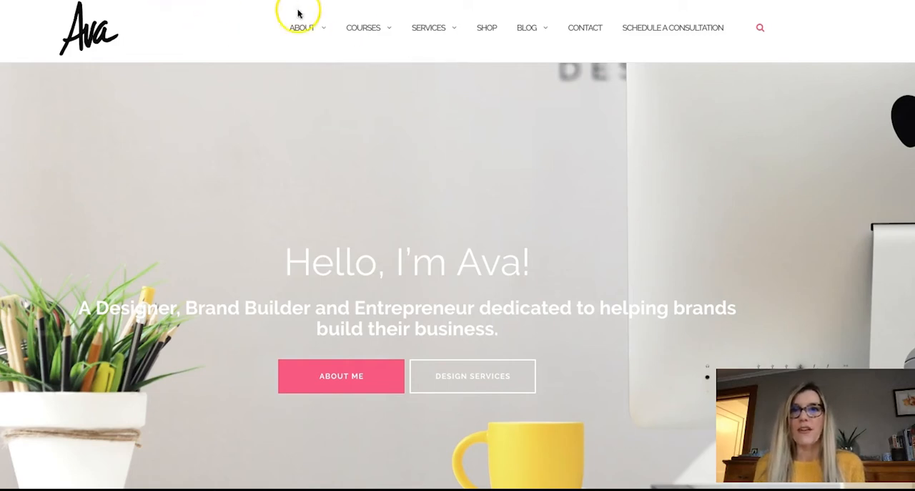
Step: Open the article "How to Create Pinterest Pins (that don't suck)" from the Marketing category of the site's blog
{"action": "scroll", "coordinate": [231, 178], "scroll_direction": "down", "scroll_amount": 1}
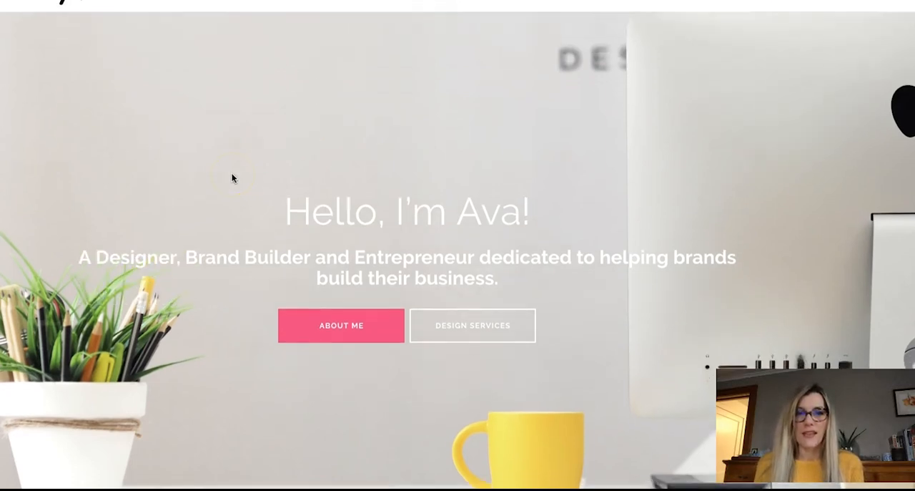
{"action": "scroll", "coordinate": [232, 178], "scroll_direction": "down", "scroll_amount": 5}
{"action": "scroll", "coordinate": [232, 178], "scroll_direction": "up", "scroll_amount": 6}
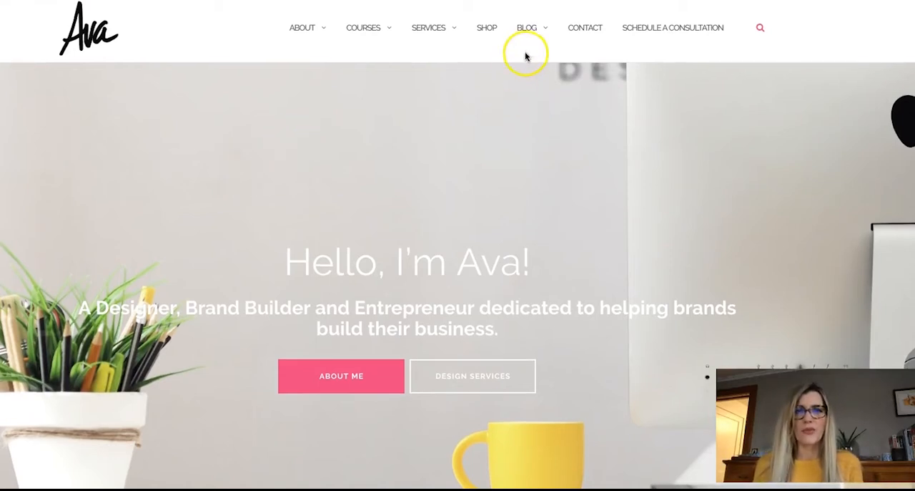
{"action": "mouse_move", "coordinate": [526, 28]}
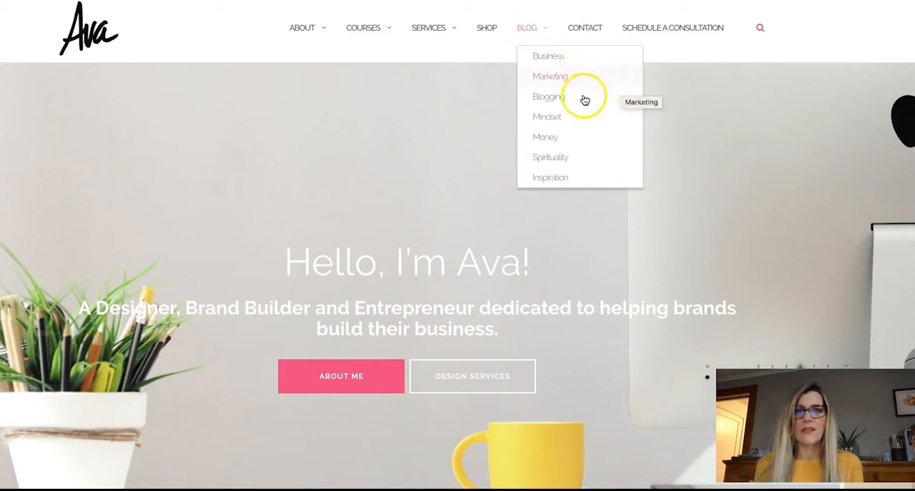
{"action": "left_click", "coordinate": [548, 82]}
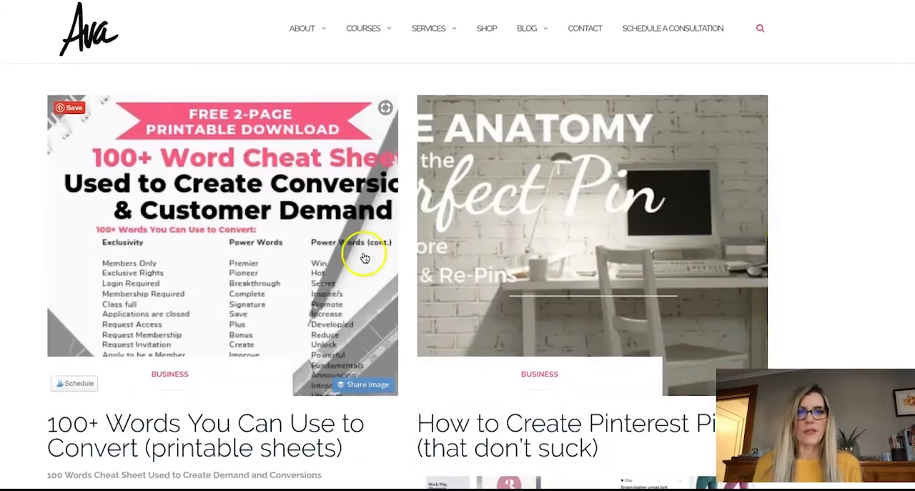
{"action": "left_click", "coordinate": [521, 429]}
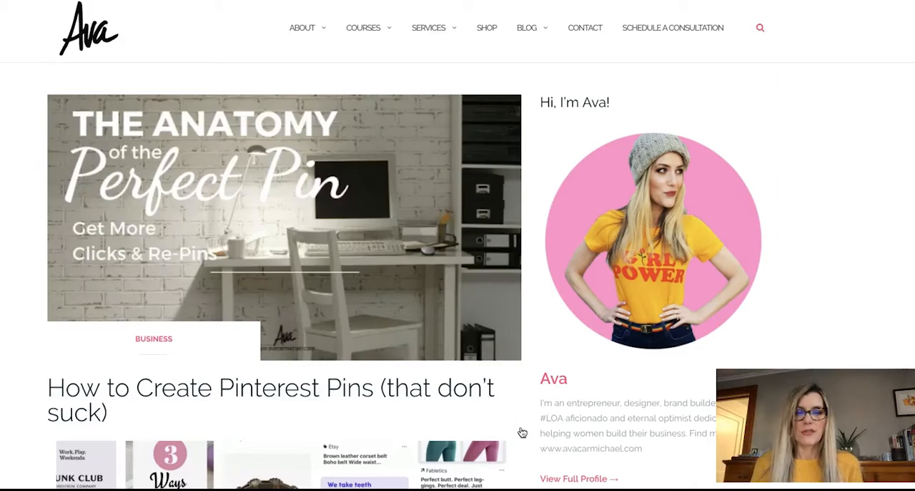
Step: Read through the article on creating the perfect Pin, including its advice on pin size and headlines and its example pins
{"action": "scroll", "coordinate": [2, 299], "scroll_direction": "down", "scroll_amount": 1}
{"action": "scroll", "coordinate": [2, 300], "scroll_direction": "down", "scroll_amount": 3}
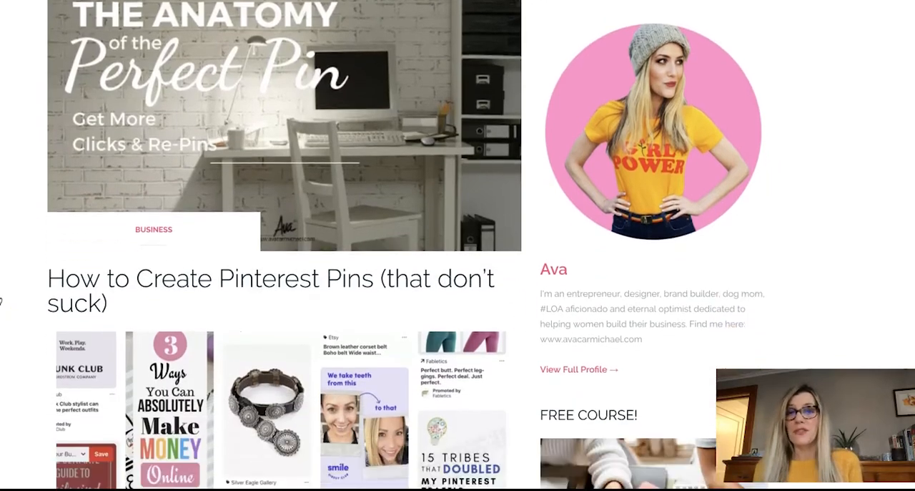
{"action": "scroll", "coordinate": [2, 300], "scroll_direction": "down", "scroll_amount": 4}
{"action": "scroll", "coordinate": [0, 300], "scroll_direction": "down", "scroll_amount": 15}
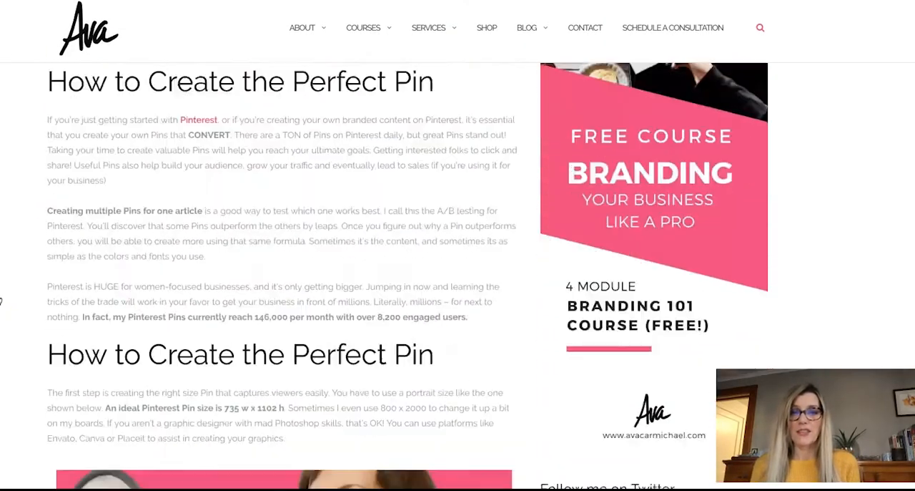
{"action": "scroll", "coordinate": [1, 300], "scroll_direction": "down", "scroll_amount": 18}
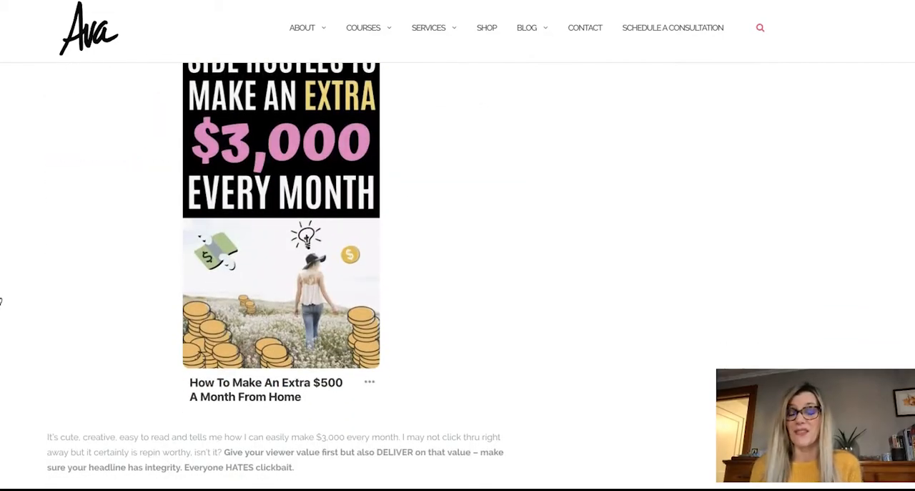
{"action": "scroll", "coordinate": [0, 301], "scroll_direction": "down", "scroll_amount": 5}
{"action": "scroll", "coordinate": [1, 301], "scroll_direction": "up", "scroll_amount": 20}
{"action": "scroll", "coordinate": [1, 300], "scroll_direction": "up", "scroll_amount": 15}
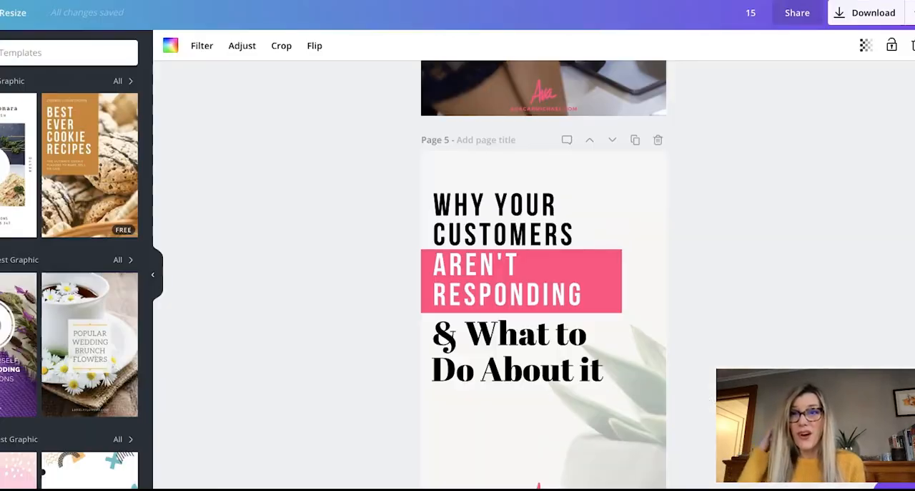
Step: Examine the existing branded pin designs in Canva, comparing the headlines, colour blocks and logo placement on the first pages
{"action": "scroll", "coordinate": [332, 226], "scroll_direction": "up", "scroll_amount": 15}
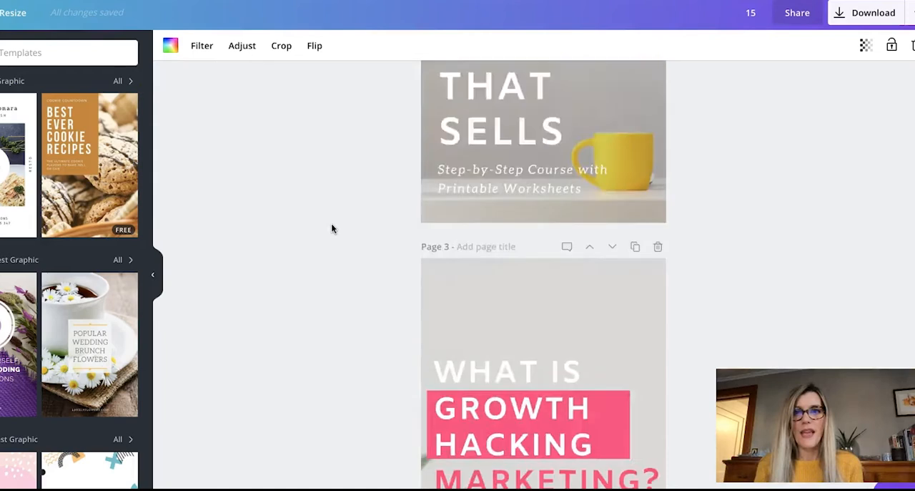
{"action": "scroll", "coordinate": [331, 227], "scroll_direction": "up", "scroll_amount": 4}
{"action": "scroll", "coordinate": [331, 228], "scroll_direction": "down", "scroll_amount": 1}
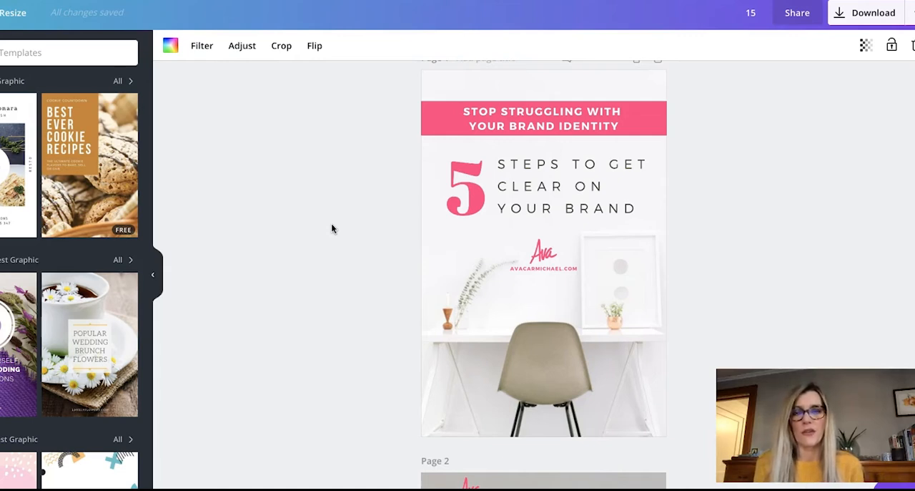
{"action": "scroll", "coordinate": [356, 298], "scroll_direction": "down", "scroll_amount": 1}
{"action": "scroll", "coordinate": [356, 298], "scroll_direction": "up", "scroll_amount": 1}
{"action": "scroll", "coordinate": [356, 298], "scroll_direction": "down", "scroll_amount": 2}
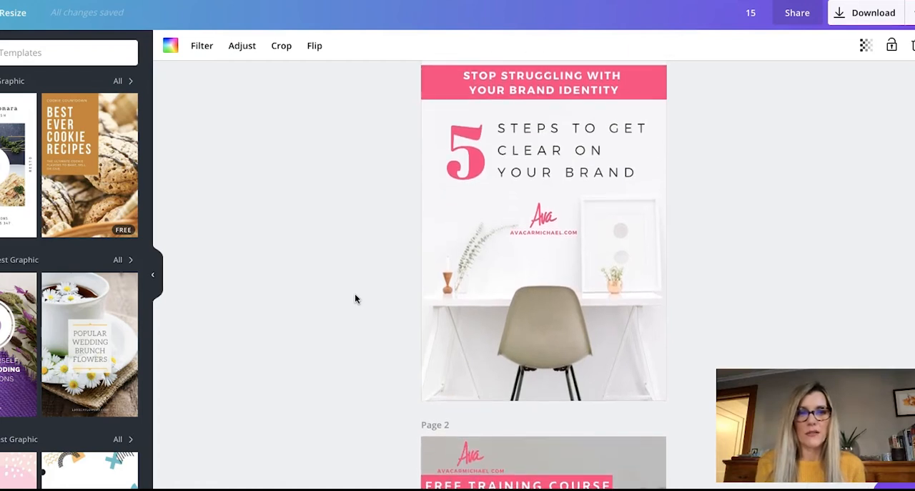
{"action": "scroll", "coordinate": [355, 298], "scroll_direction": "down", "scroll_amount": 5}
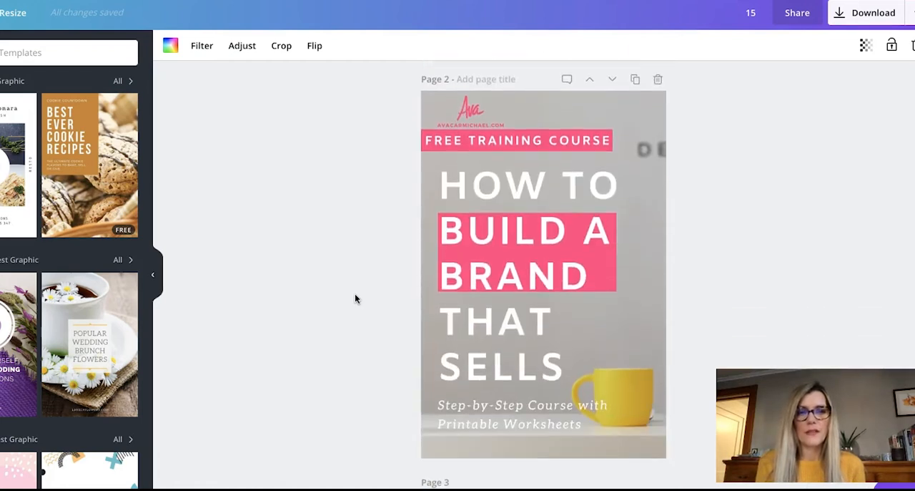
{"action": "scroll", "coordinate": [356, 298], "scroll_direction": "down", "scroll_amount": 6}
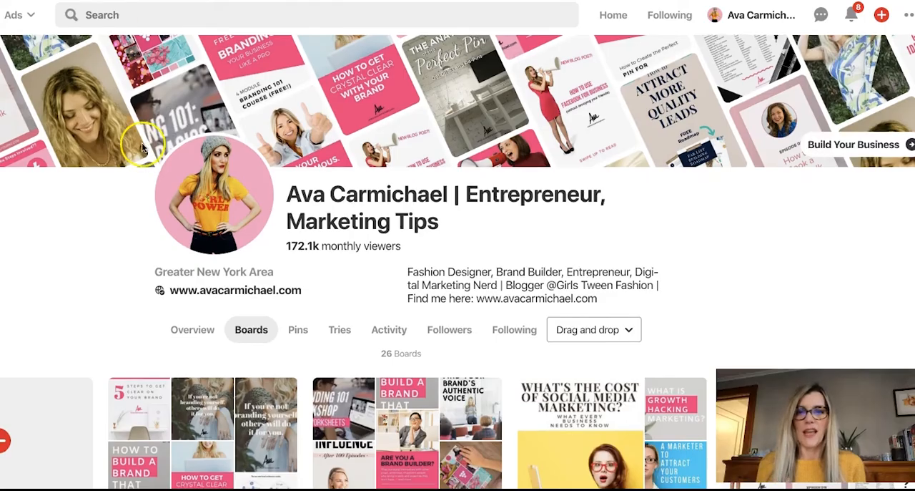
Step: Switch to the Pinterest profile, open the Branding board and look over its saved pins
{"action": "scroll", "coordinate": [143, 147], "scroll_direction": "down", "scroll_amount": 6}
{"action": "scroll", "coordinate": [144, 154], "scroll_direction": "up", "scroll_amount": 4}
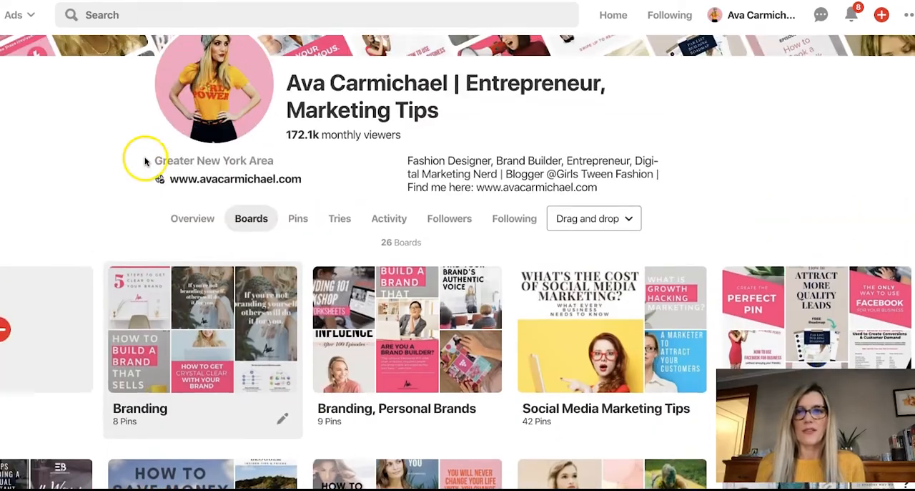
{"action": "left_click", "coordinate": [195, 420]}
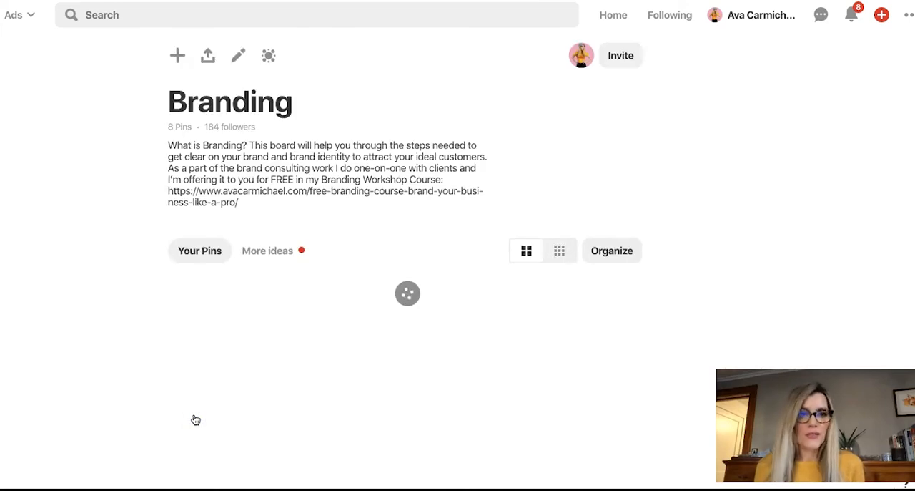
{"action": "scroll", "coordinate": [196, 420], "scroll_direction": "down", "scroll_amount": 4}
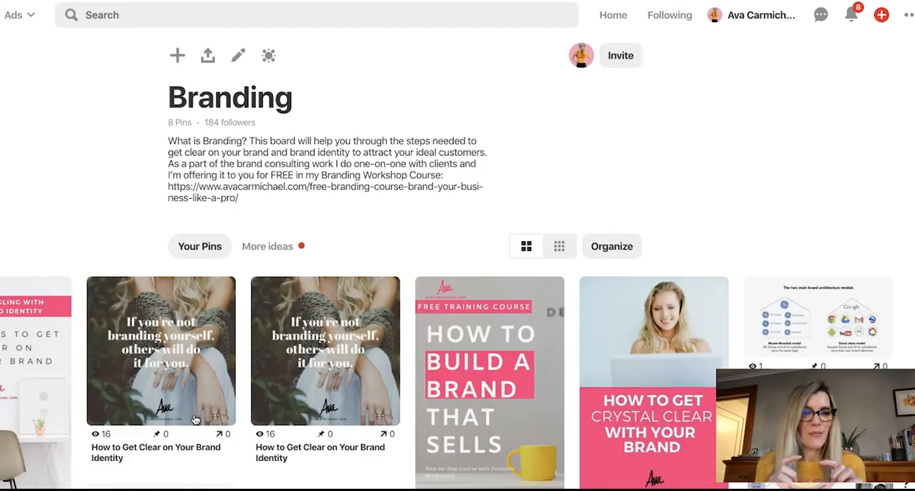
{"action": "scroll", "coordinate": [194, 418], "scroll_direction": "down", "scroll_amount": 5}
{"action": "scroll", "coordinate": [194, 418], "scroll_direction": "up", "scroll_amount": 3}
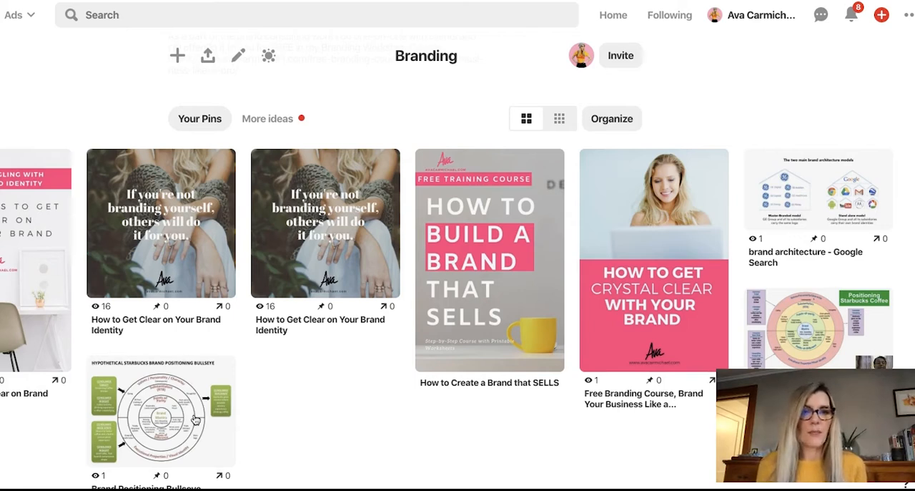
{"action": "scroll", "coordinate": [195, 419], "scroll_direction": "down", "scroll_amount": 1}
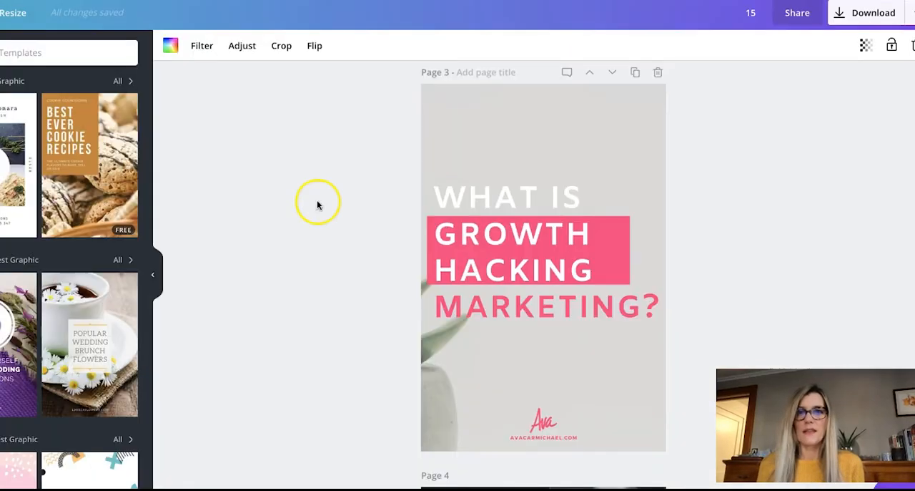
{"action": "scroll", "coordinate": [258, 217], "scroll_direction": "down", "scroll_amount": 5}
{"action": "scroll", "coordinate": [259, 218], "scroll_direction": "up", "scroll_amount": 15}
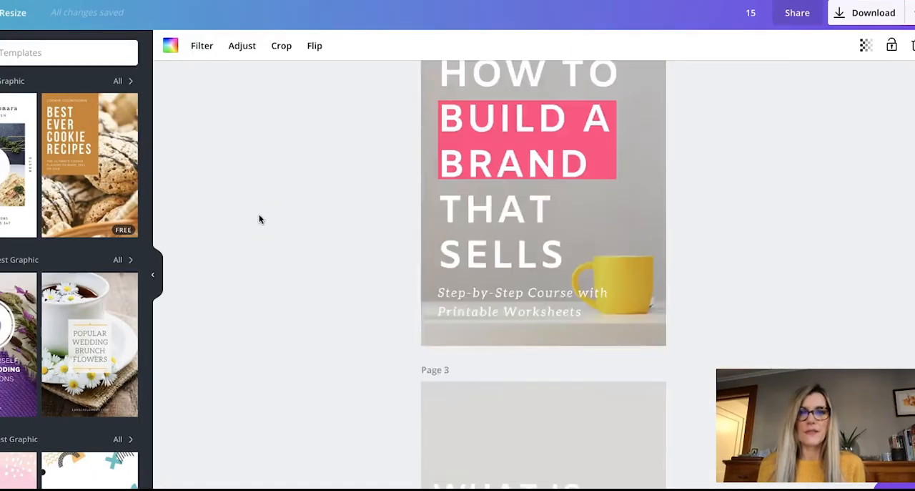
Step: Switch back to Canva and duplicate page 1, the "5 Steps to Get Clear on Your Brand" pin
{"action": "left_click", "coordinate": [279, 196]}
{"action": "left_click", "coordinate": [635, 84]}
{"action": "scroll", "coordinate": [308, 236], "scroll_direction": "up", "scroll_amount": 5}
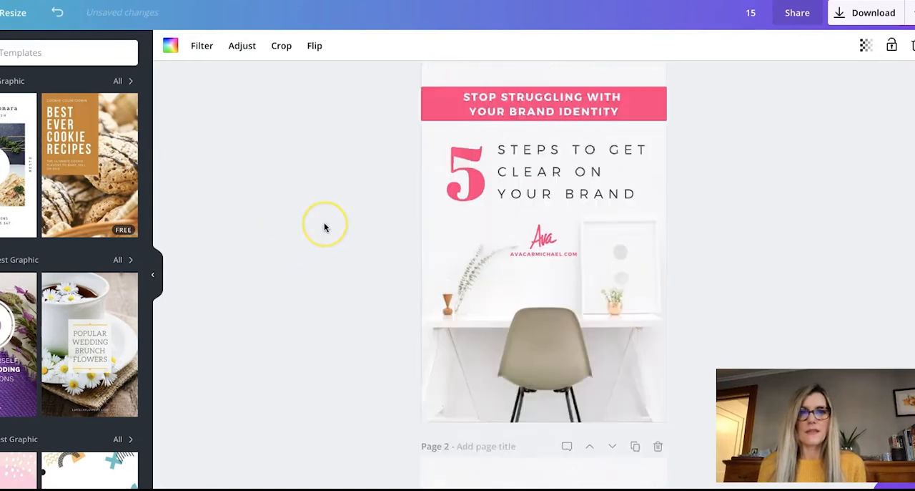
Step: Replace the "Steps to Get Clear on Your Brand" headline on page 1 with "THE ANATOMY OF THE PERFECT PIN"
{"action": "left_click", "coordinate": [521, 188]}
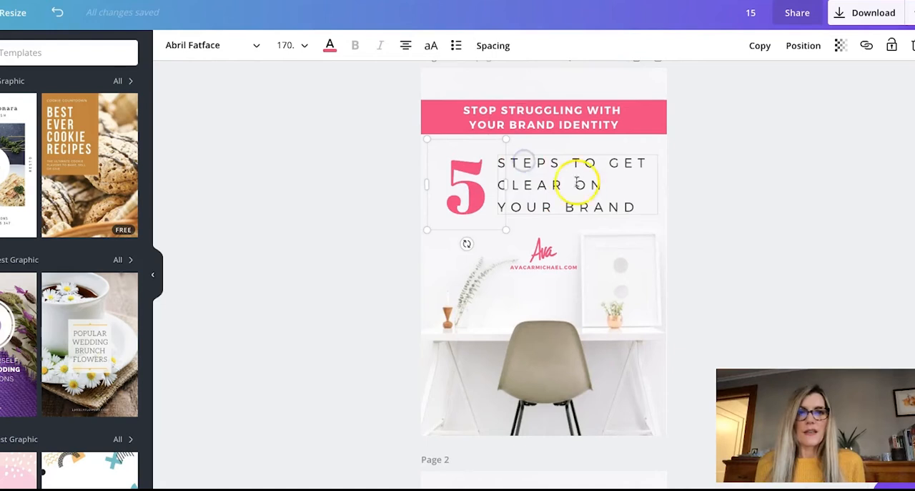
{"action": "left_click", "coordinate": [627, 207]}
{"action": "left_click_drag", "start_coordinate": [553, 207], "coordinate": [502, 166]}
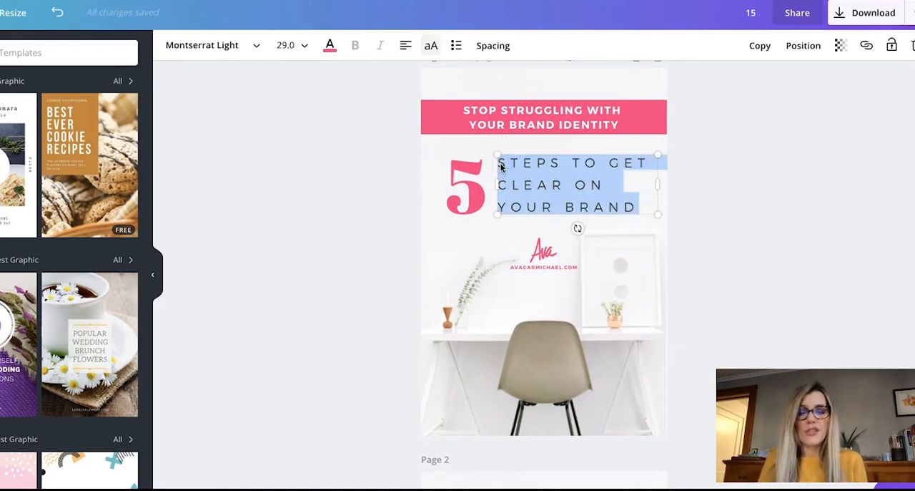
{"action": "type", "text": "THE ANATO"}
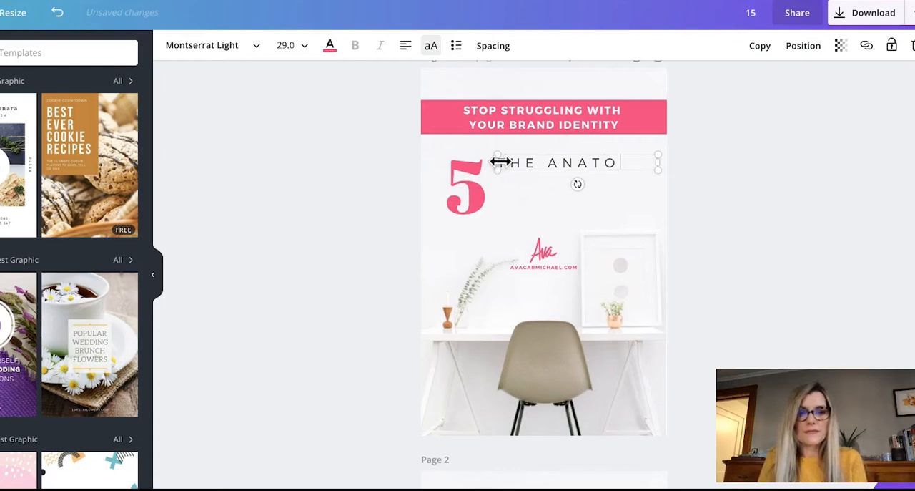
{"action": "type", "text": "OMY OF THE"}
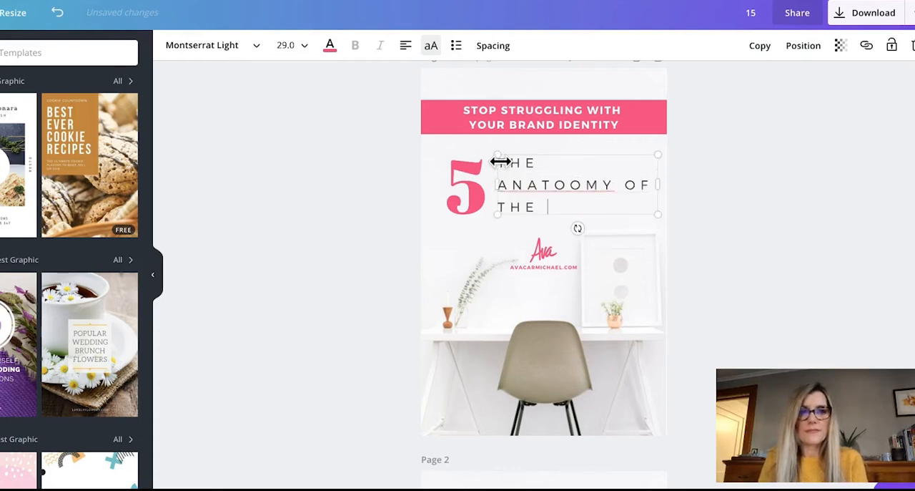
{"action": "type", "text": " PERFECT "}
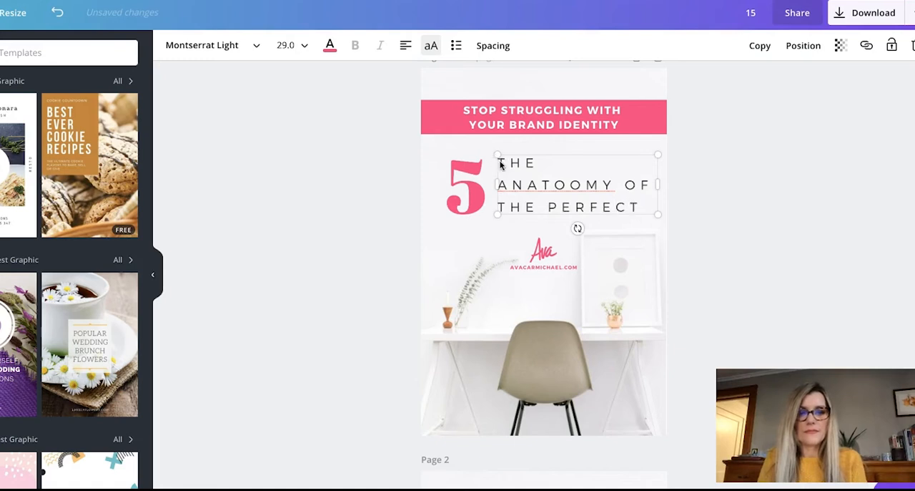
{"action": "type", "text": "PIN"}
{"action": "left_click", "coordinate": [577, 183]}
{"action": "key", "text": "BackSpace"}
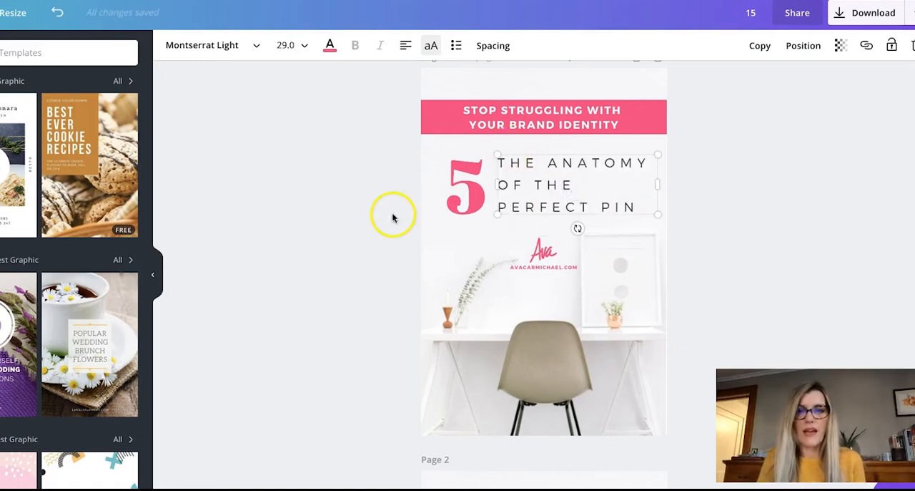
Step: Delete the large pink number 5 beside the headline on page 1
{"action": "left_click", "coordinate": [337, 200]}
{"action": "left_click", "coordinate": [476, 204]}
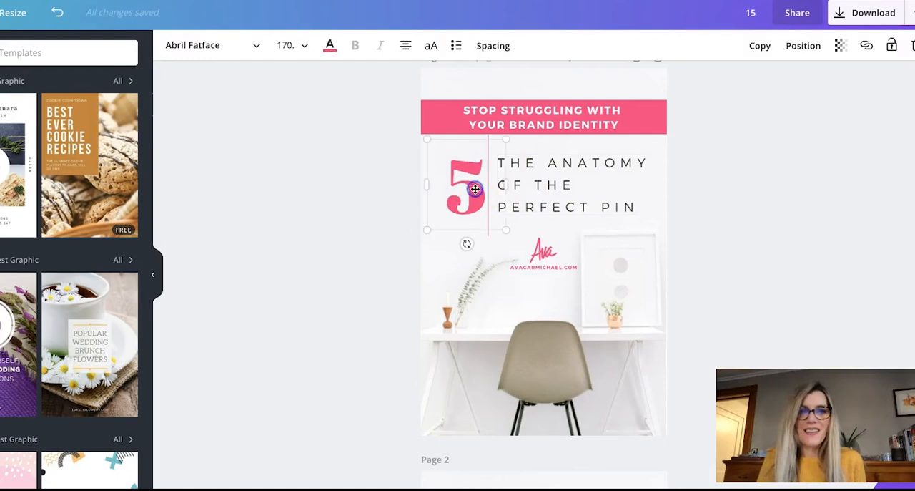
{"action": "key", "text": "Delete"}
Step: Widen the headline's text box across the pin and set its text to Amiko Bold, size 48
{"action": "left_click", "coordinate": [552, 166]}
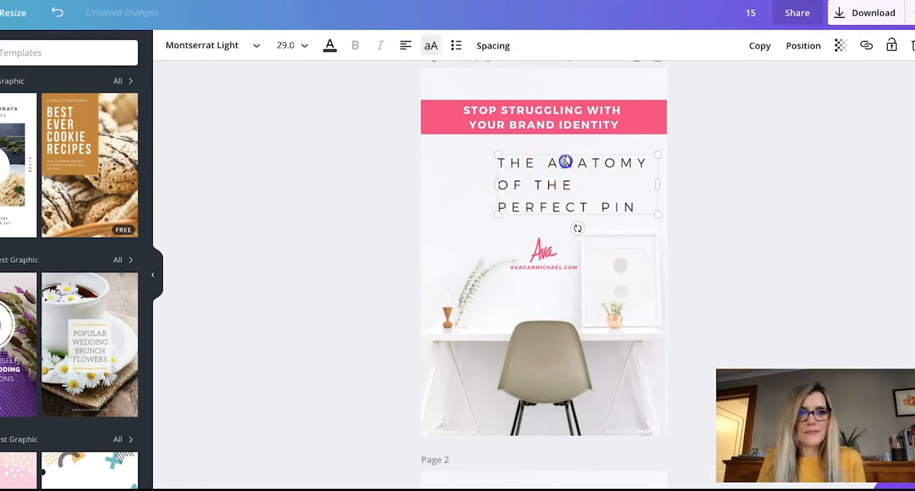
{"action": "left_click", "coordinate": [636, 206]}
{"action": "left_click_drag", "start_coordinate": [635, 206], "coordinate": [490, 167]}
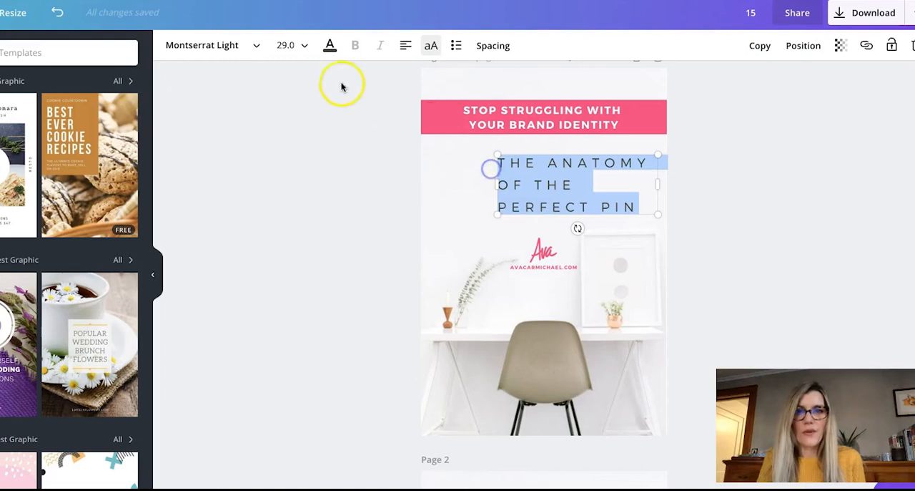
{"action": "left_click", "coordinate": [298, 53]}
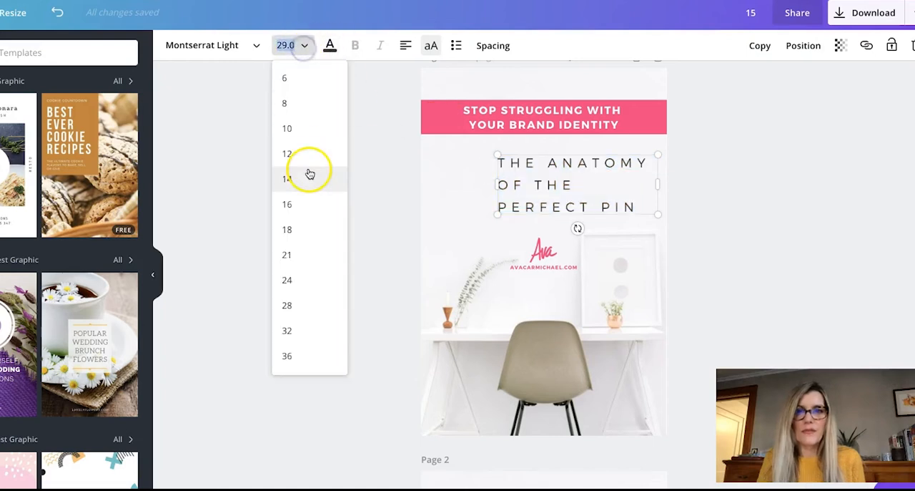
{"action": "left_click", "coordinate": [303, 351]}
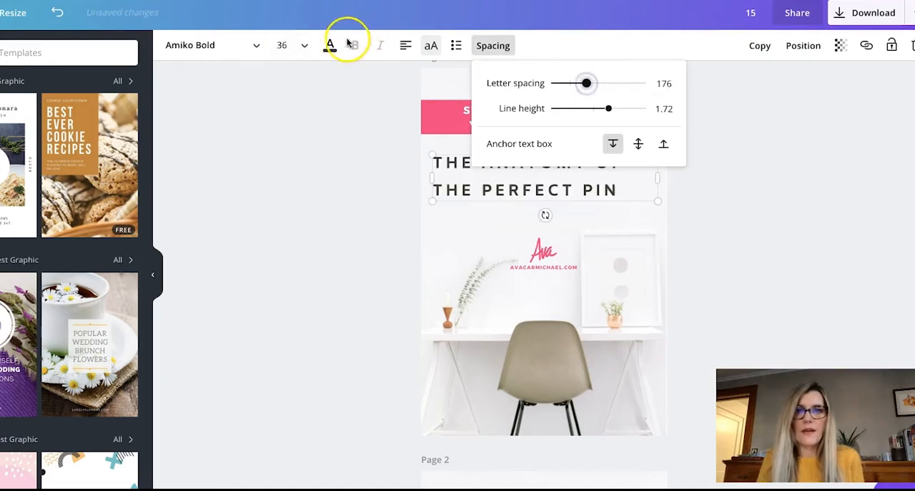
{"action": "left_click", "coordinate": [304, 45]}
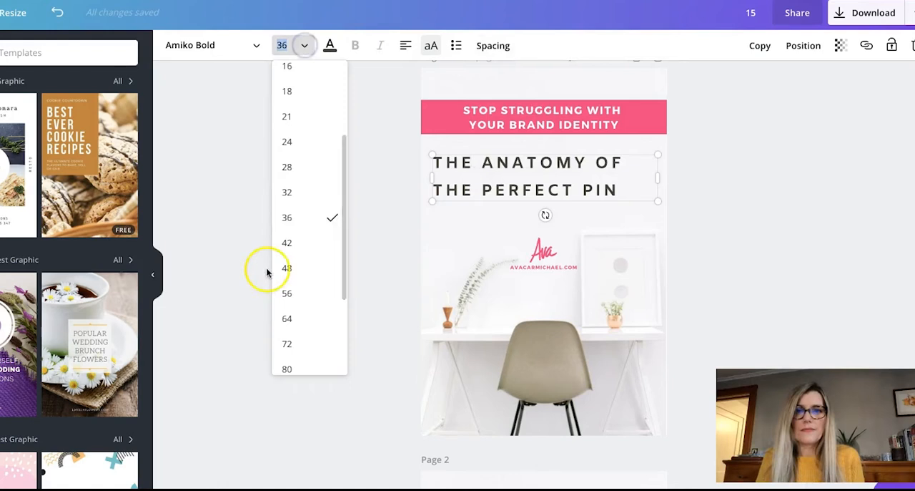
{"action": "left_click", "coordinate": [296, 269]}
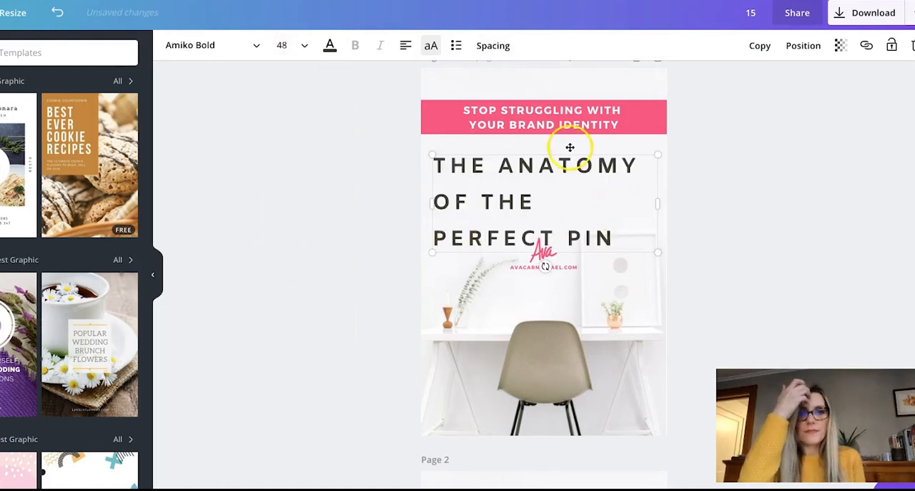
Step: Centre-align the "THE ANATOMY OF THE PERFECT PIN" headline within its text box
{"action": "left_click", "coordinate": [405, 45]}
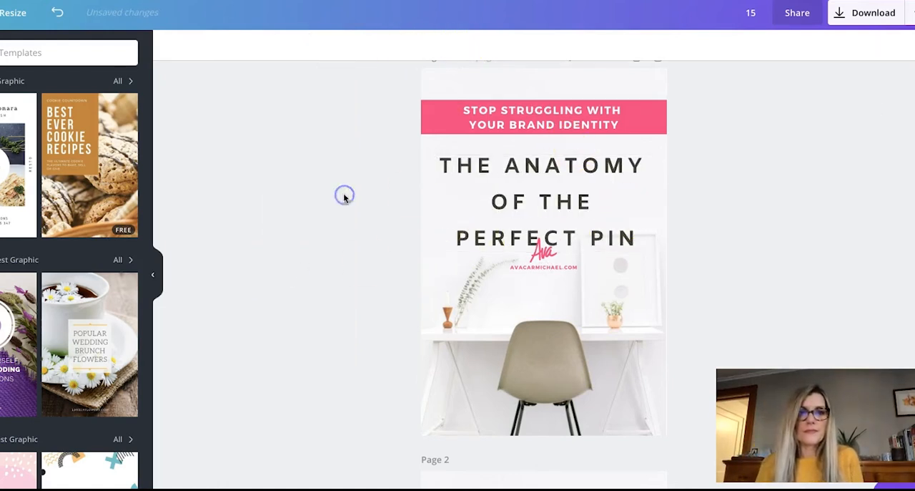
{"action": "left_click", "coordinate": [303, 258]}
{"action": "left_click", "coordinate": [544, 165]}
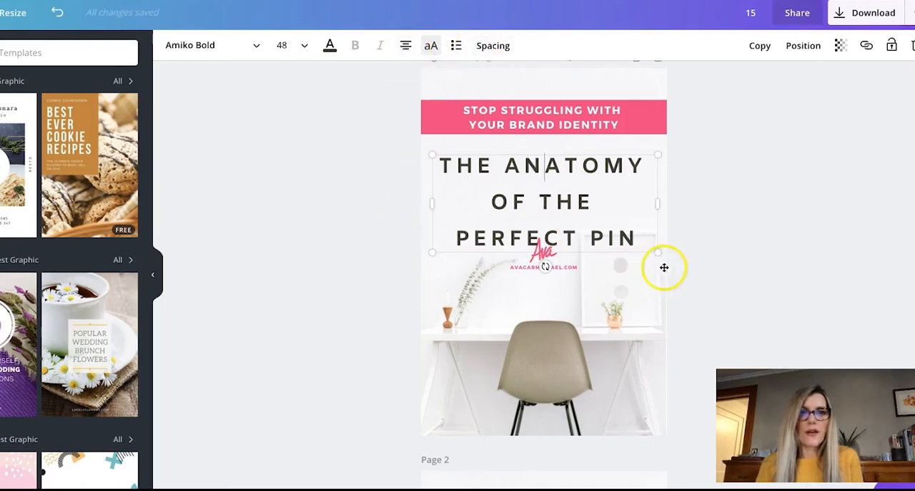
{"action": "left_click", "coordinate": [406, 45]}
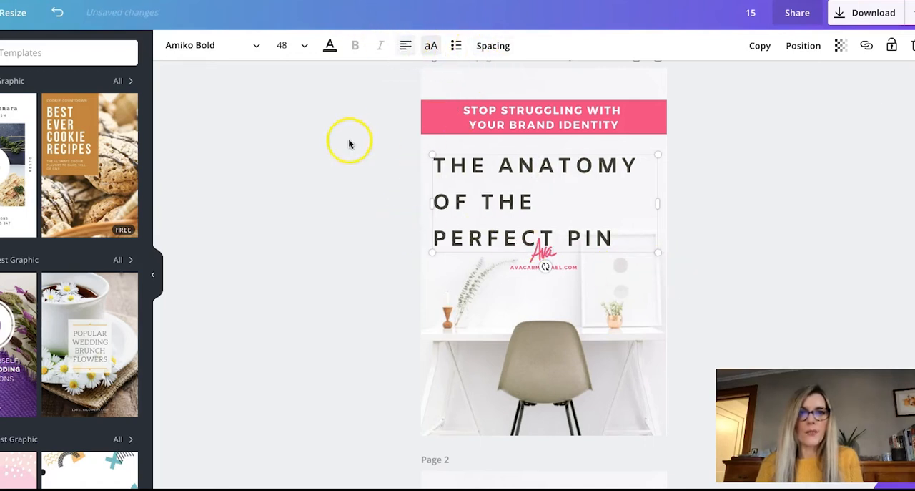
{"action": "left_click", "coordinate": [404, 45]}
{"action": "left_click", "coordinate": [405, 45]}
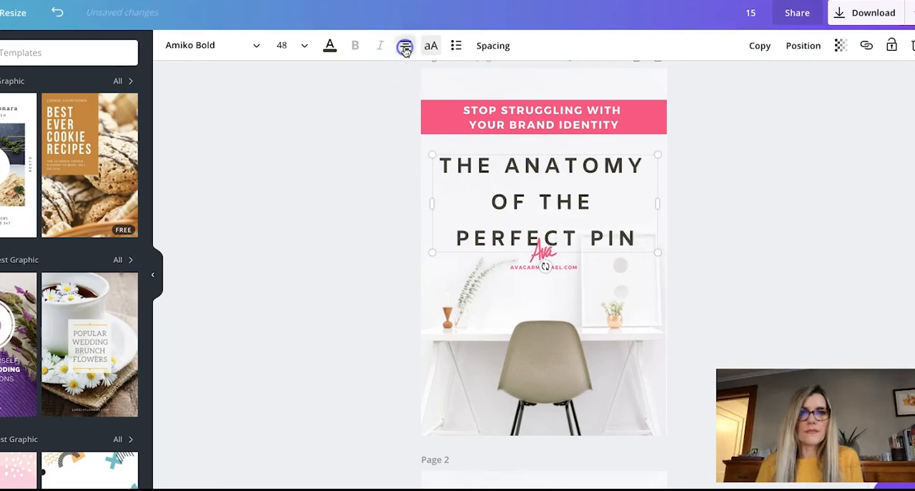
Step: Reduce the headline's line spacing and move the headline up closer to the pink banner
{"action": "left_click", "coordinate": [488, 45]}
{"action": "left_click_drag", "start_coordinate": [600, 112], "coordinate": [593, 108]}
{"action": "left_click", "coordinate": [264, 136]}
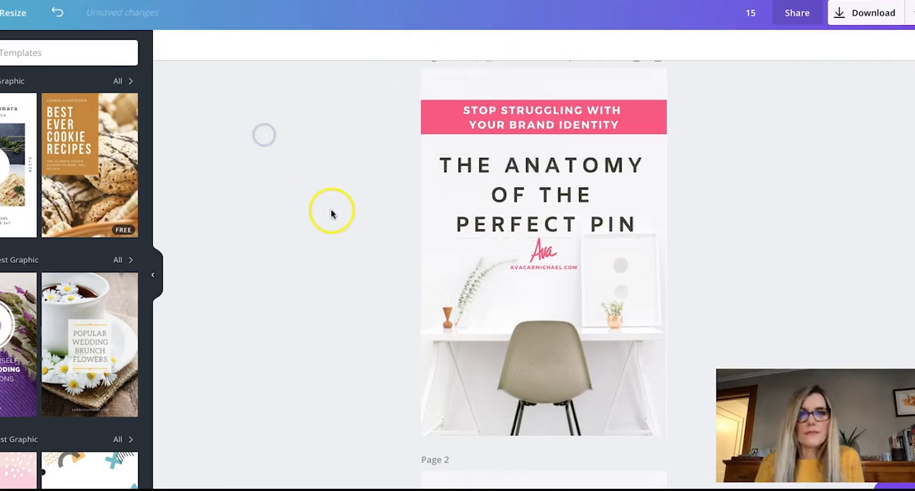
{"action": "left_click", "coordinate": [546, 169]}
{"action": "left_click_drag", "start_coordinate": [545, 169], "coordinate": [546, 163]}
Step: Replace the pink banner's text on page 1 with "GET THE MOST REPINS AND CLICKS!" over two lines
{"action": "left_click", "coordinate": [545, 122]}
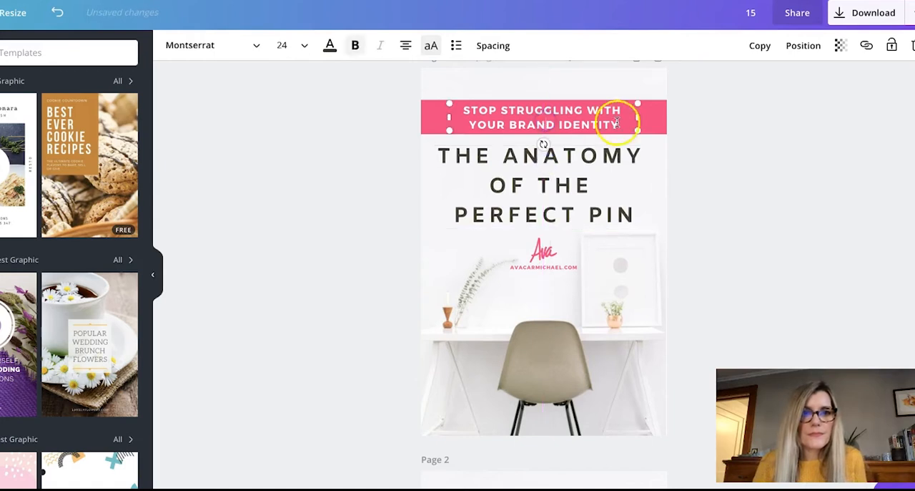
{"action": "left_click_drag", "start_coordinate": [617, 123], "coordinate": [465, 106]}
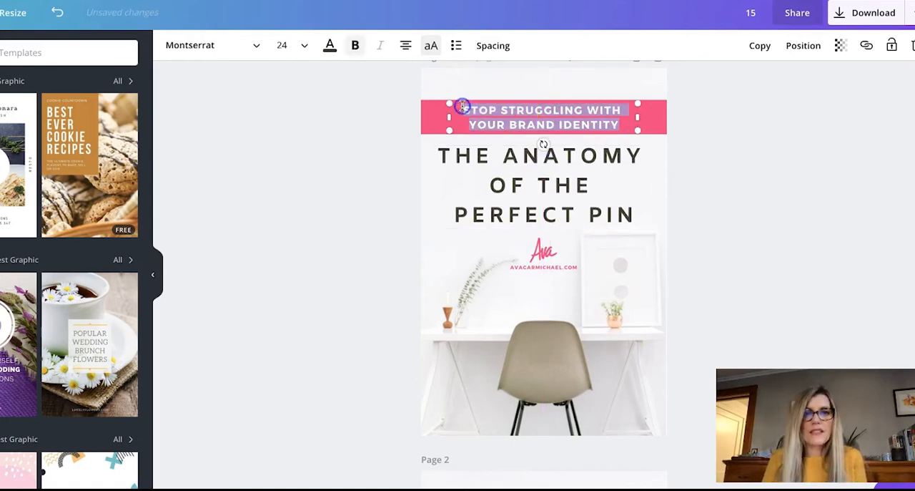
{"action": "type", "text": "GET "}
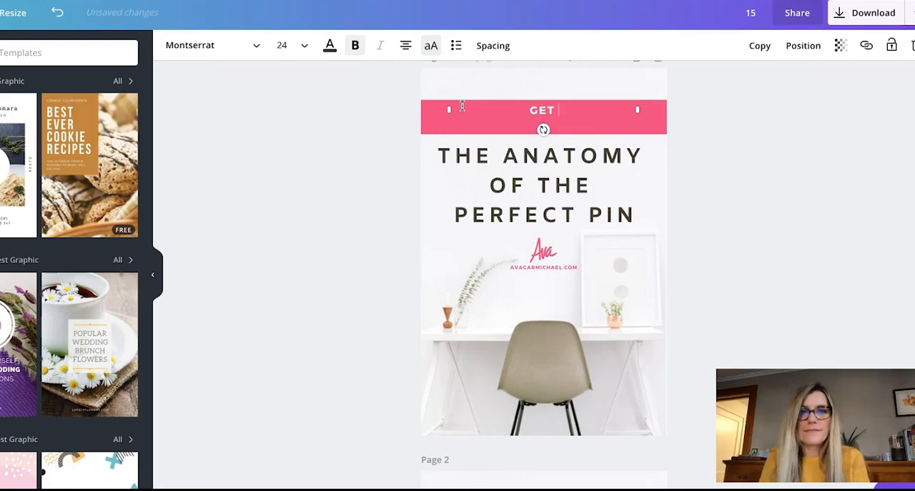
{"action": "type", "text": "THE "}
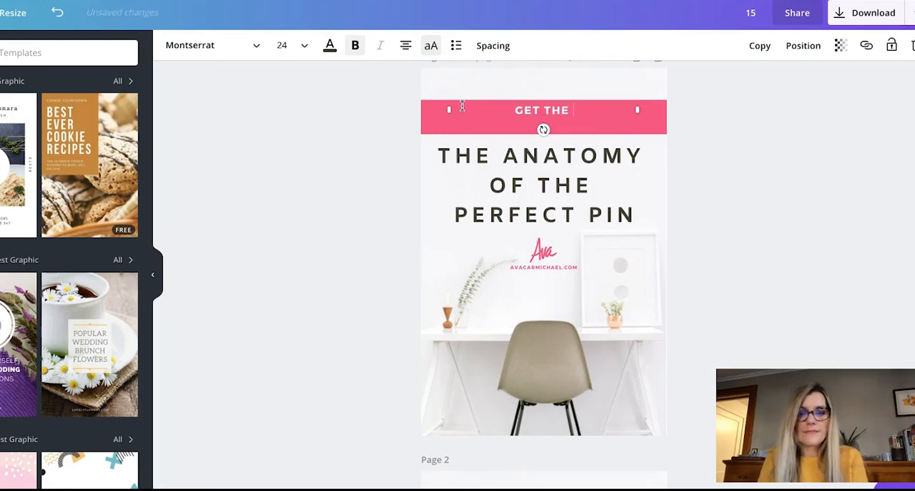
{"action": "type", "text": "MOST REPINE"}
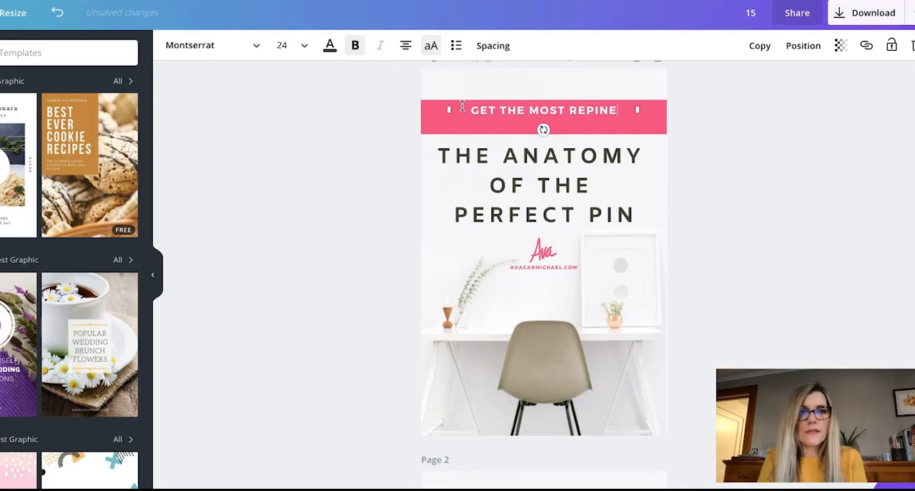
{"action": "type", "text": " AND CLICKS"}
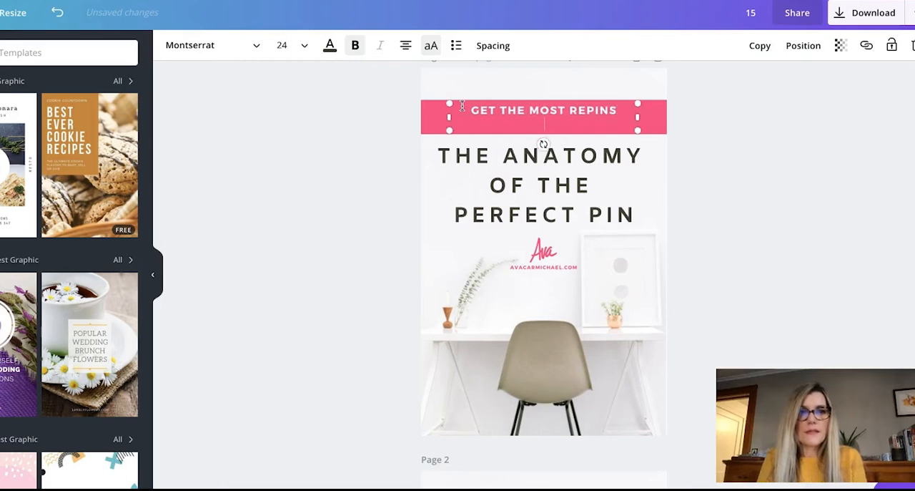
{"action": "type", "text": "!"}
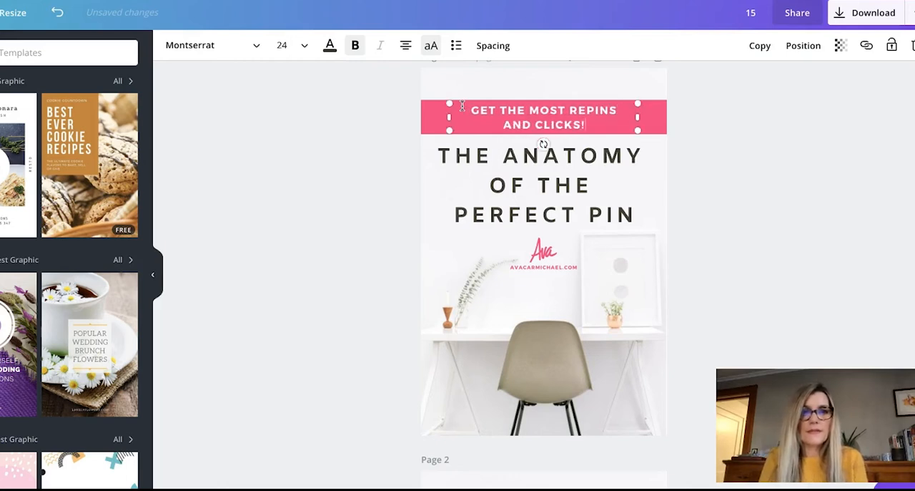
Step: Insert "HOW TO" at the start of the banner text and rejoin "REPINS AND CLICKS!" on the second line
{"action": "left_click", "coordinate": [469, 110]}
{"action": "type", "text": "HOW TO"}
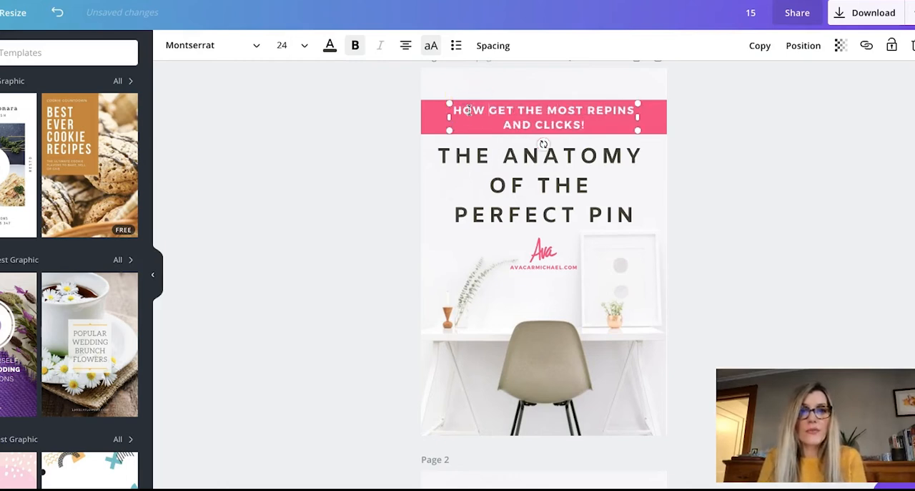
{"action": "left_click", "coordinate": [521, 125]}
{"action": "key", "text": "BackSpace"}
{"action": "scroll", "coordinate": [377, 188], "scroll_direction": "down", "scroll_amount": 2}
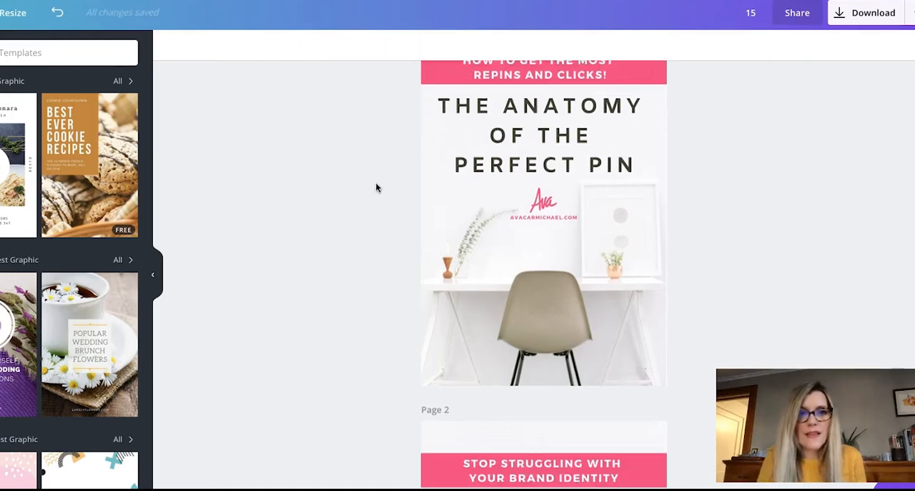
{"action": "scroll", "coordinate": [376, 188], "scroll_direction": "up", "scroll_amount": 2}
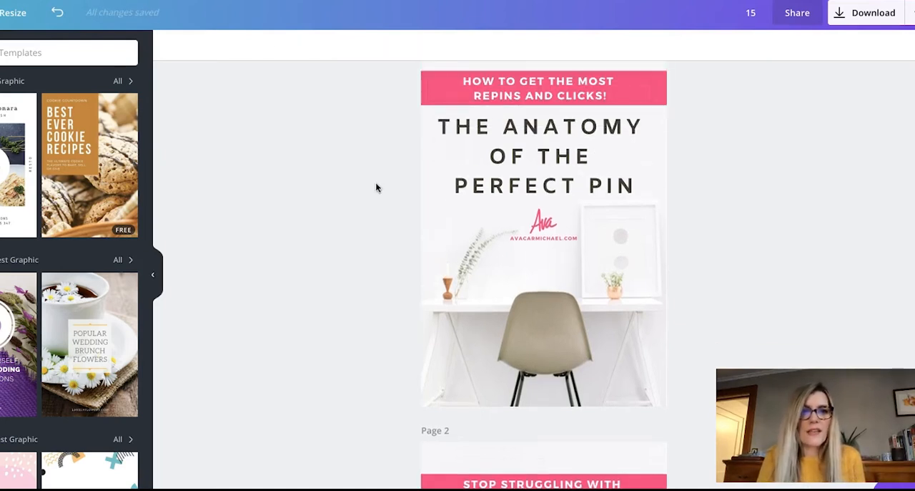
Step: Move the logo and website address down slightly to leave more space below the headline
{"action": "left_click", "coordinate": [643, 184]}
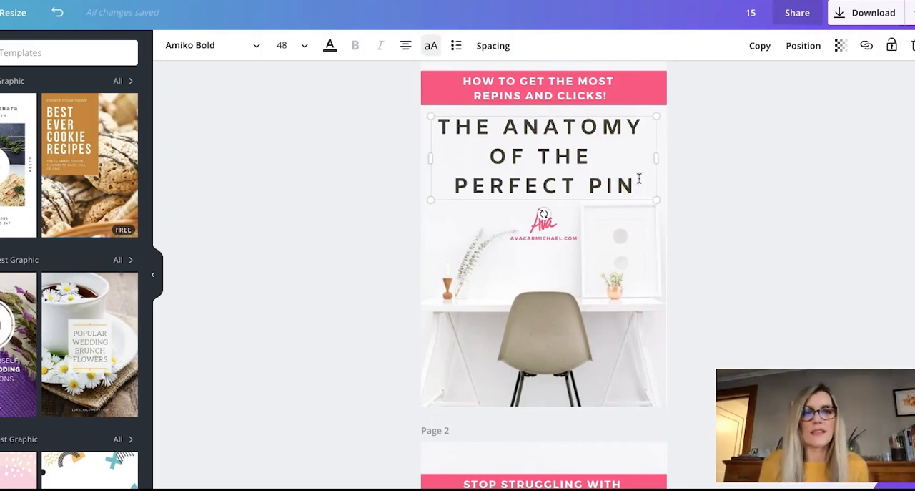
{"action": "left_click", "coordinate": [382, 220]}
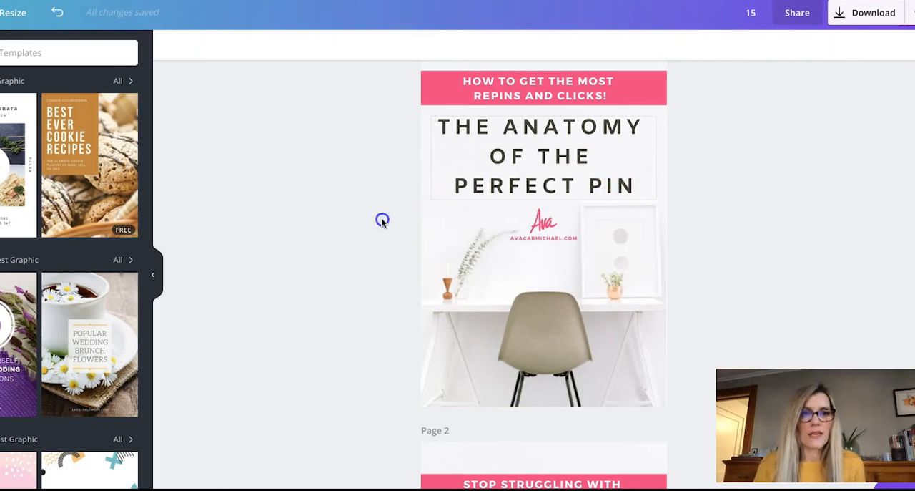
{"action": "left_click_drag", "start_coordinate": [544, 224], "coordinate": [543, 242]}
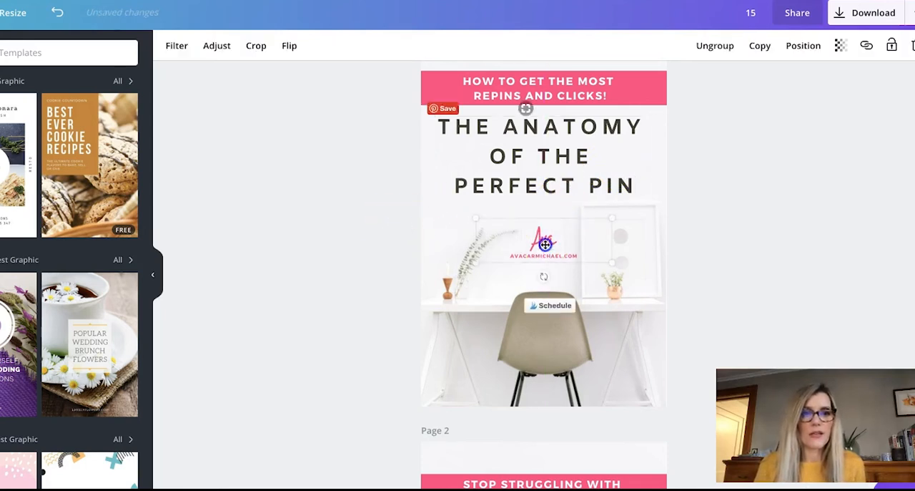
{"action": "left_click", "coordinate": [366, 231]}
{"action": "scroll", "coordinate": [366, 231], "scroll_direction": "up", "scroll_amount": 1}
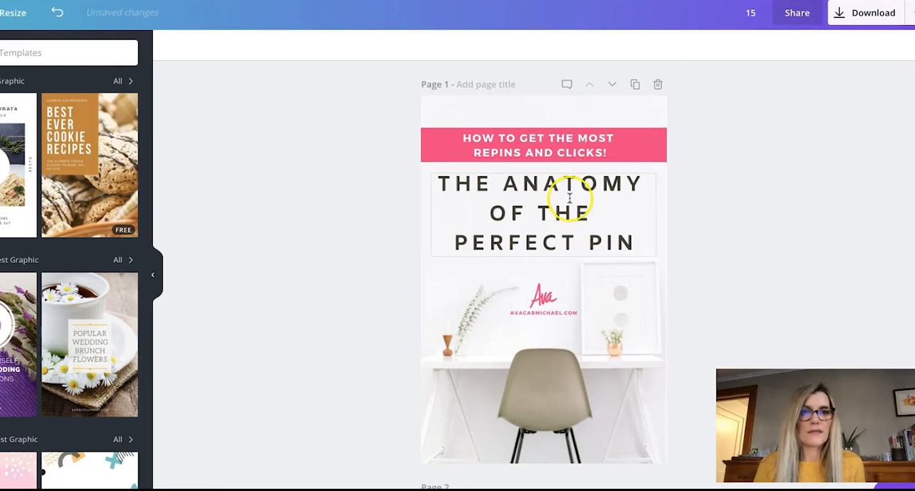
{"action": "scroll", "coordinate": [415, 289], "scroll_direction": "down", "scroll_amount": 1}
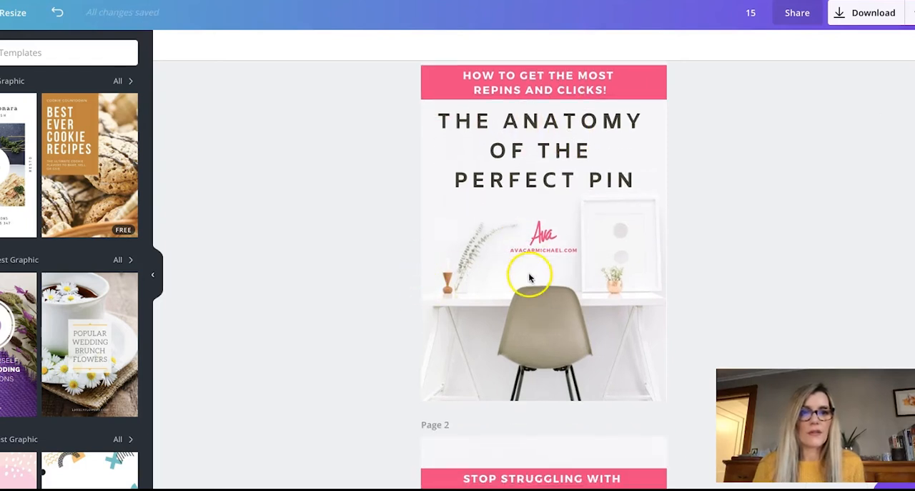
{"action": "scroll", "coordinate": [346, 274], "scroll_direction": "up", "scroll_amount": 1}
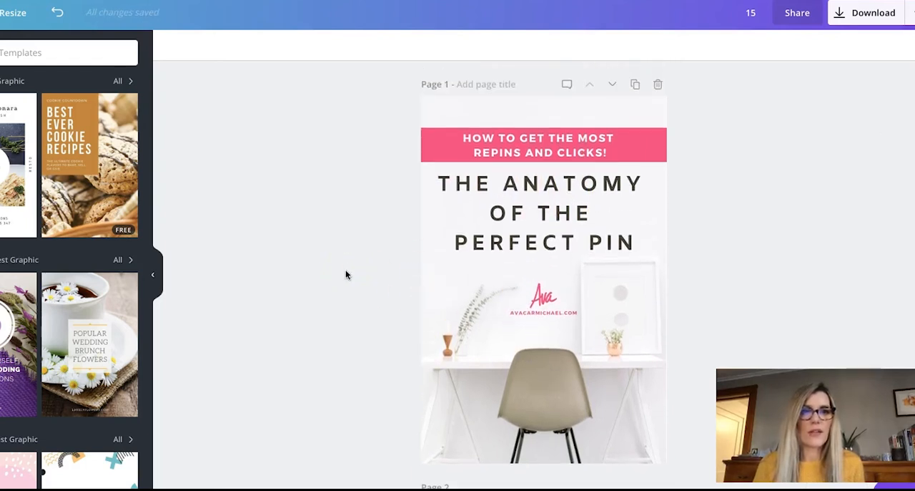
Step: Download only page 1 as a PNG, save it in the PINTEREST PINS folder and dismiss the download message
{"action": "left_click", "coordinate": [874, 16]}
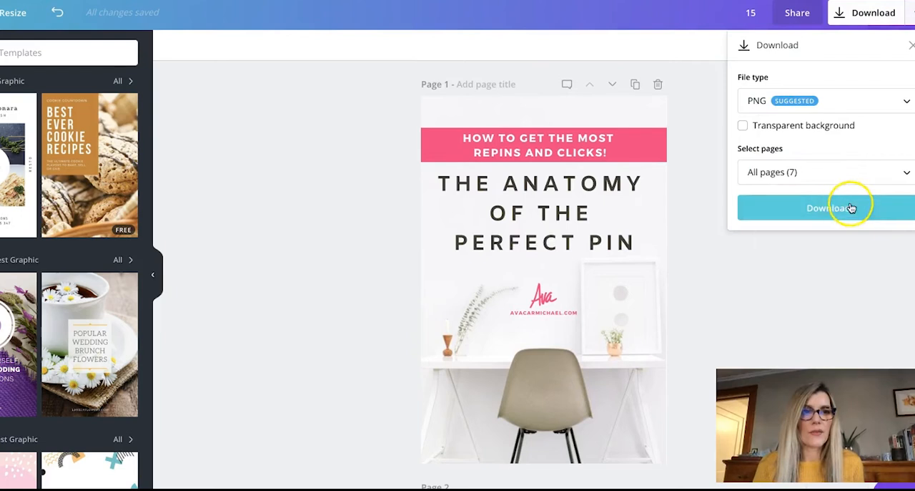
{"action": "left_click", "coordinate": [842, 178]}
{"action": "left_click", "coordinate": [905, 242]}
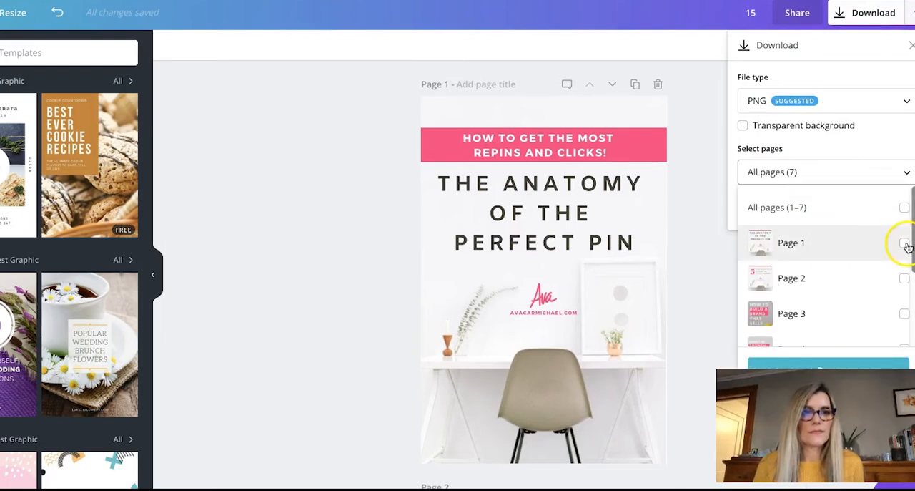
{"action": "left_click", "coordinate": [817, 359]}
{"action": "left_click", "coordinate": [822, 207]}
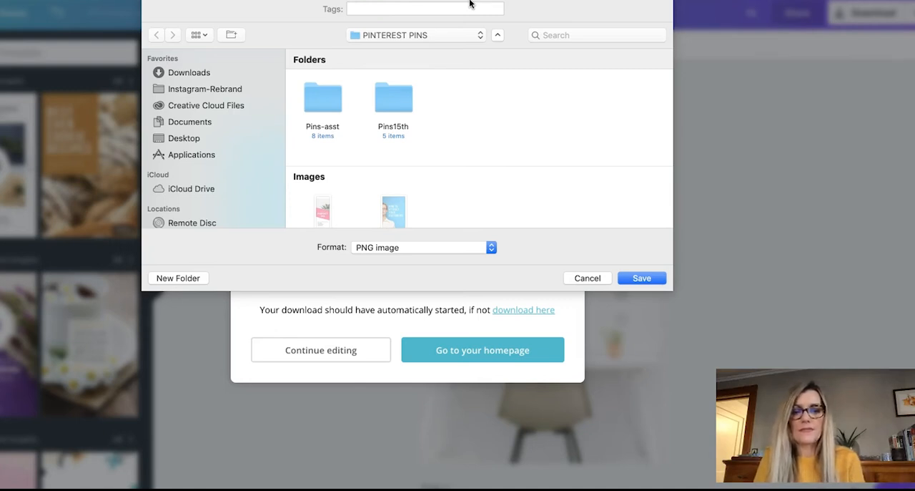
{"action": "left_click", "coordinate": [640, 277]}
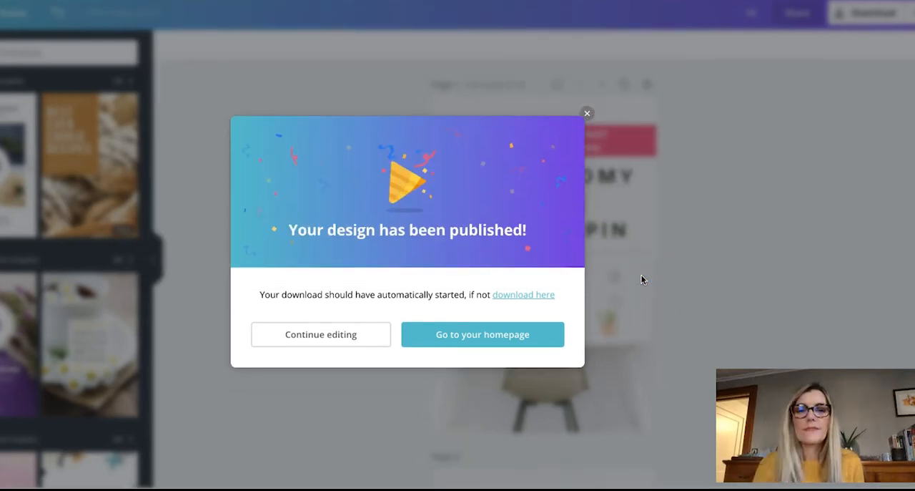
{"action": "left_click", "coordinate": [587, 113]}
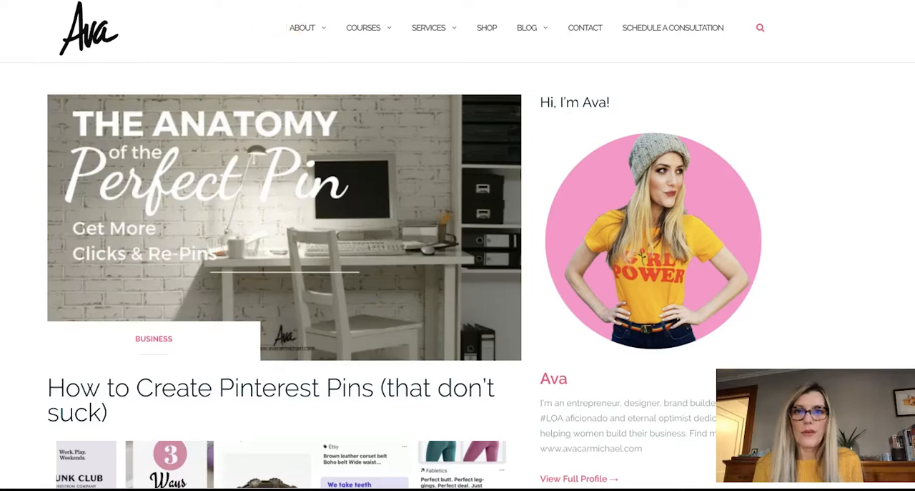
Step: Switch to the "How to Create Pinterest Pins (that don't suck)" blog article and copy its web address
{"action": "right_click", "coordinate": [295, 1]}
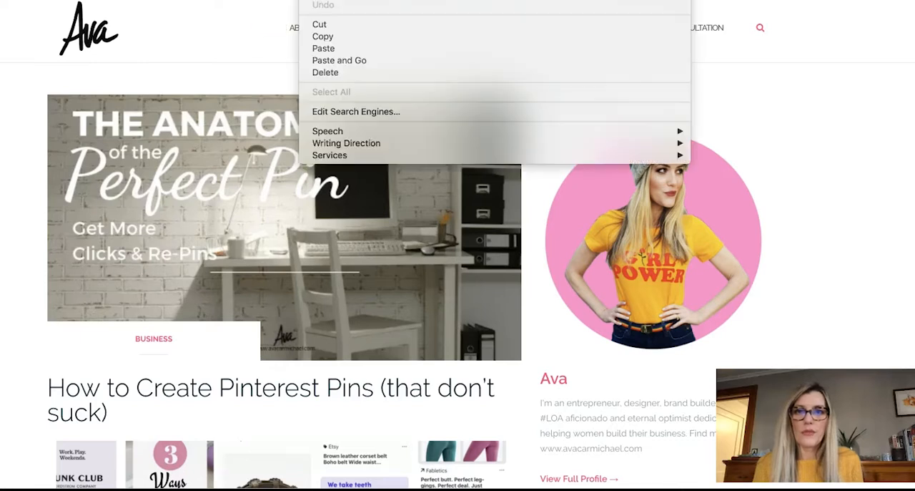
{"action": "left_click", "coordinate": [331, 35]}
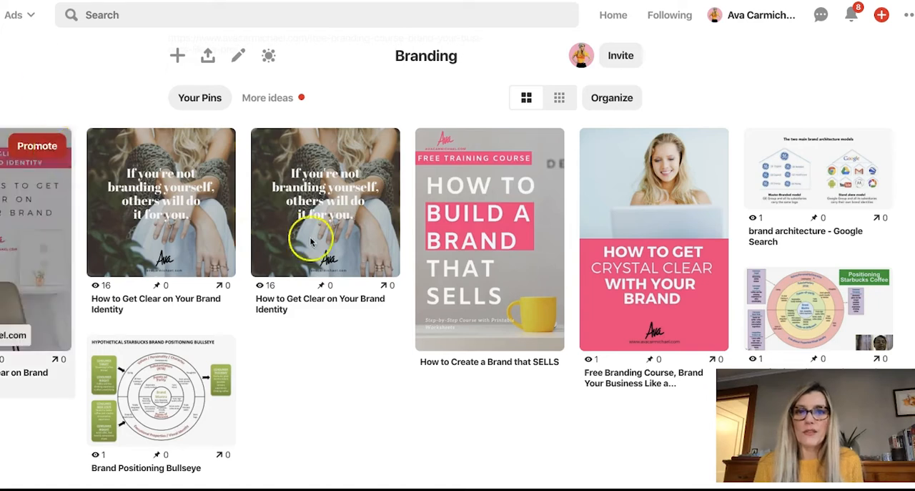
Step: Switch to Pinterest, start a new pin and upload the saved "Anatomy of the Perfect Pin" PNG image
{"action": "scroll", "coordinate": [462, 164], "scroll_direction": "up", "scroll_amount": 5}
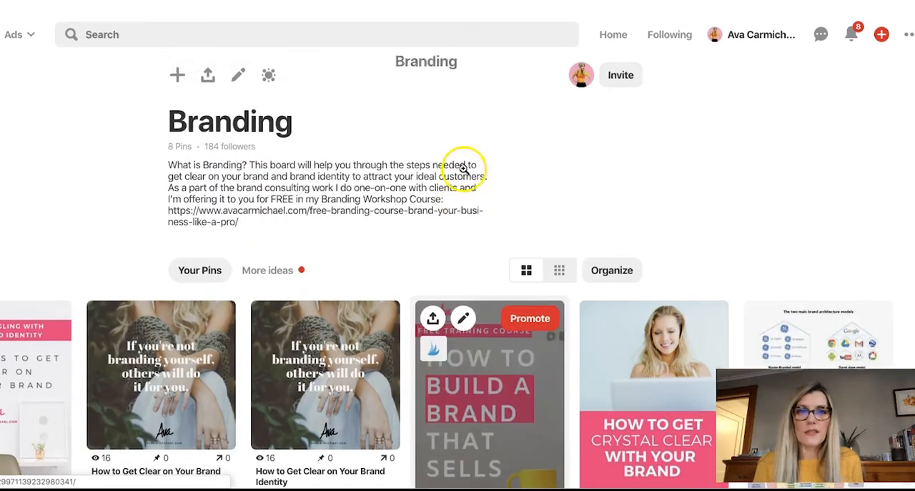
{"action": "left_click", "coordinate": [882, 14]}
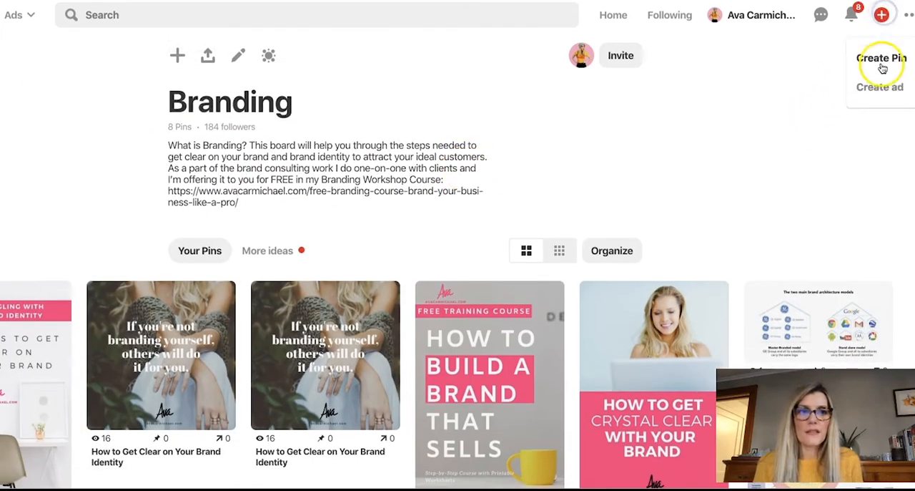
{"action": "left_click", "coordinate": [882, 61]}
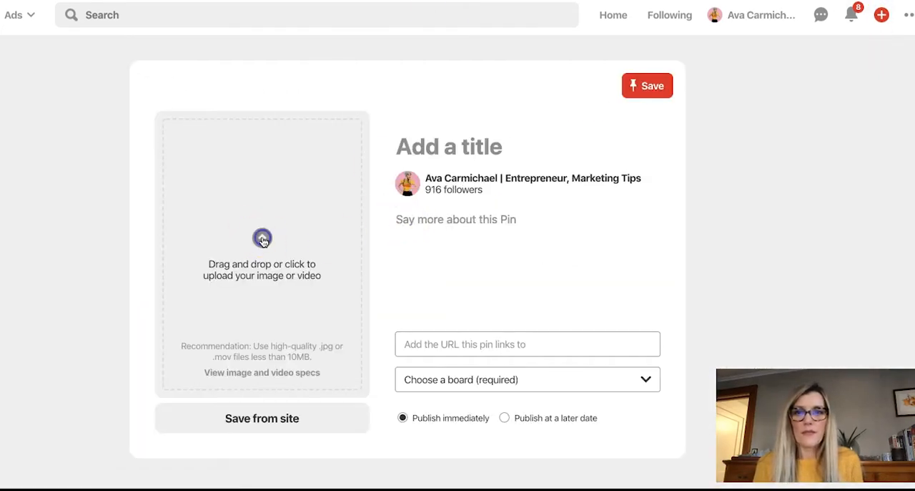
{"action": "left_click", "coordinate": [264, 241]}
{"action": "double_click", "coordinate": [140, 181]}
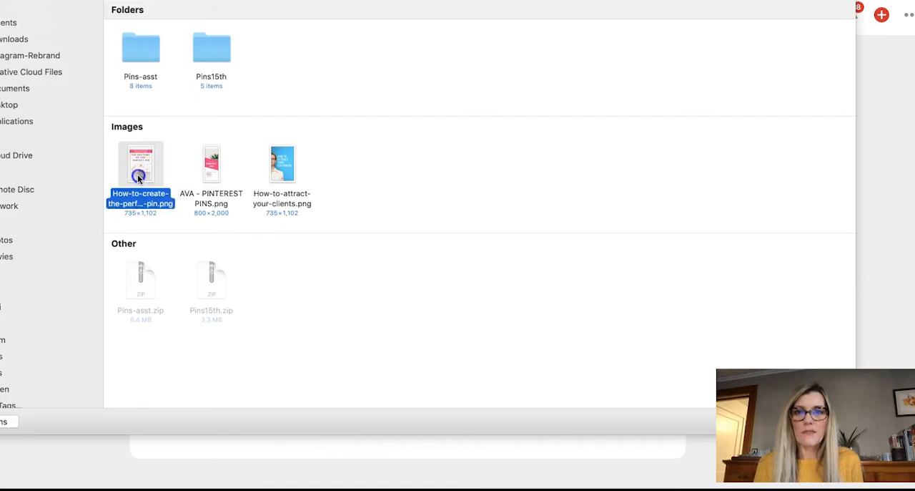
{"action": "scroll", "coordinate": [542, 247], "scroll_direction": "down", "scroll_amount": 1}
{"action": "scroll", "coordinate": [542, 247], "scroll_direction": "up", "scroll_amount": 1}
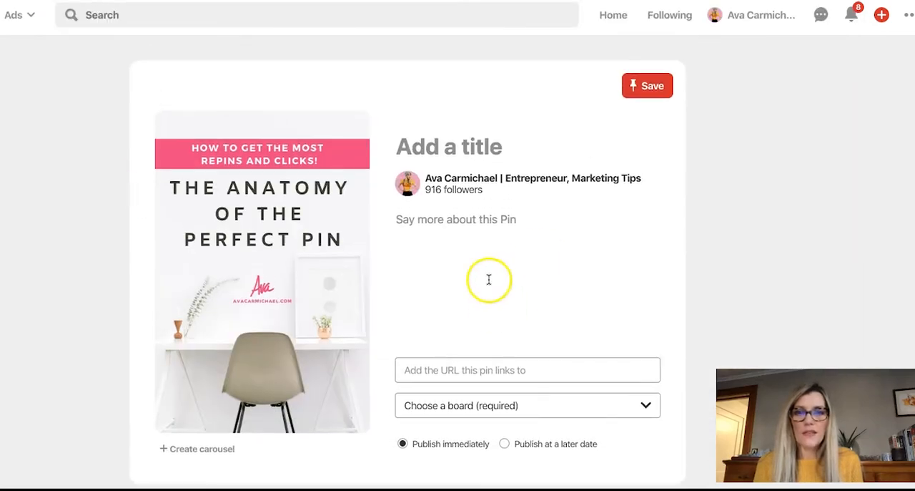
Step: Give the new pin the title "How to Create the Perfect Pin for Pinterest"
{"action": "left_click", "coordinate": [455, 140]}
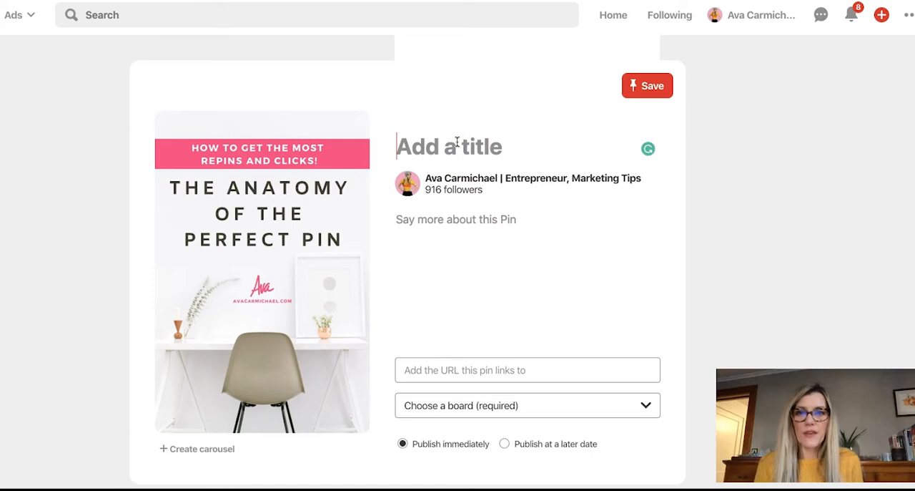
{"action": "left_click", "coordinate": [455, 145]}
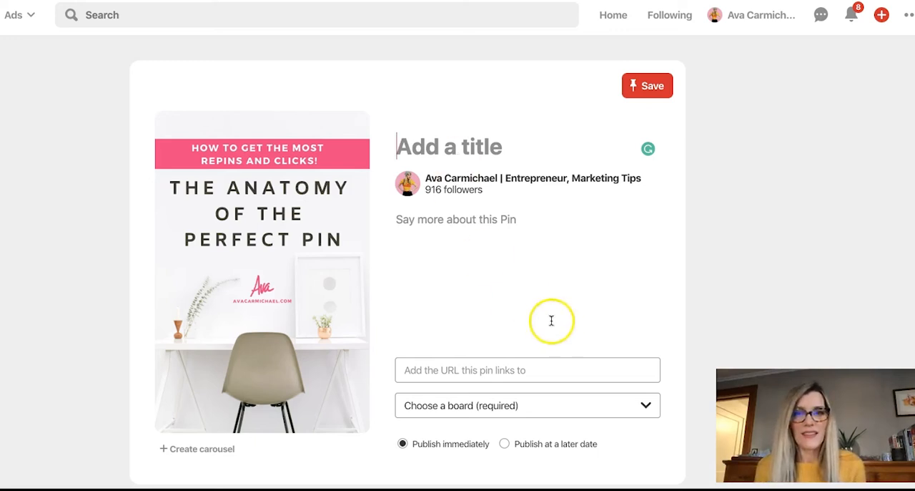
{"action": "left_click", "coordinate": [468, 149]}
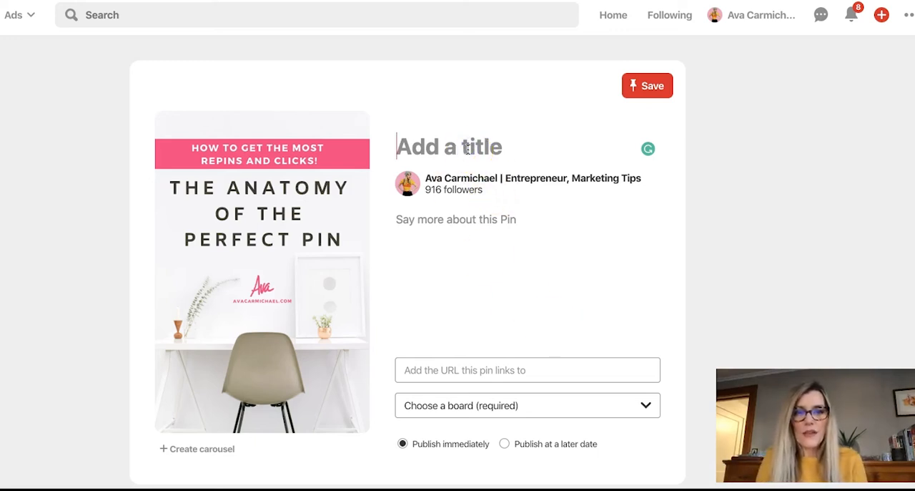
{"action": "left_click", "coordinate": [498, 147]}
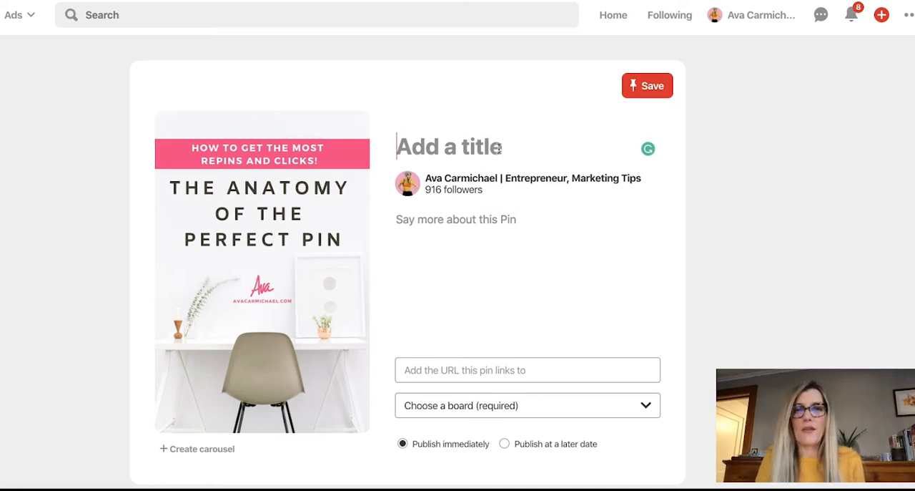
{"action": "type", "text": "How t"}
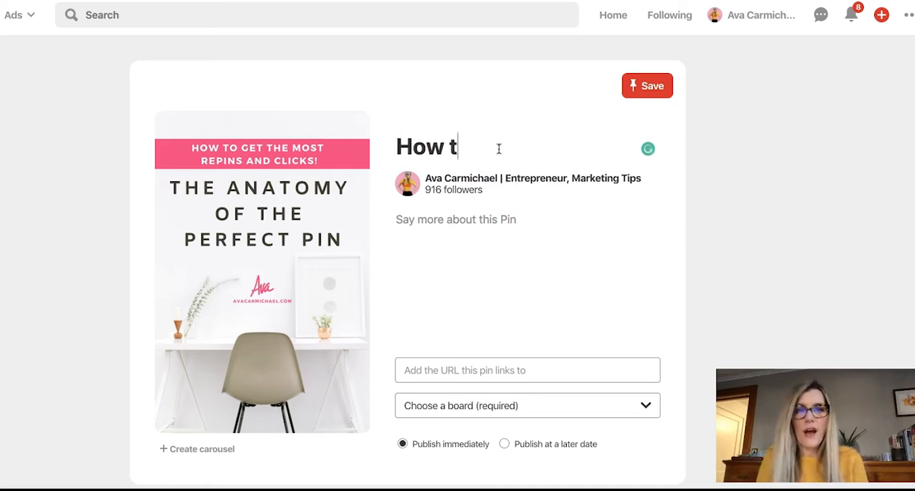
{"action": "type", "text": "o Create the "}
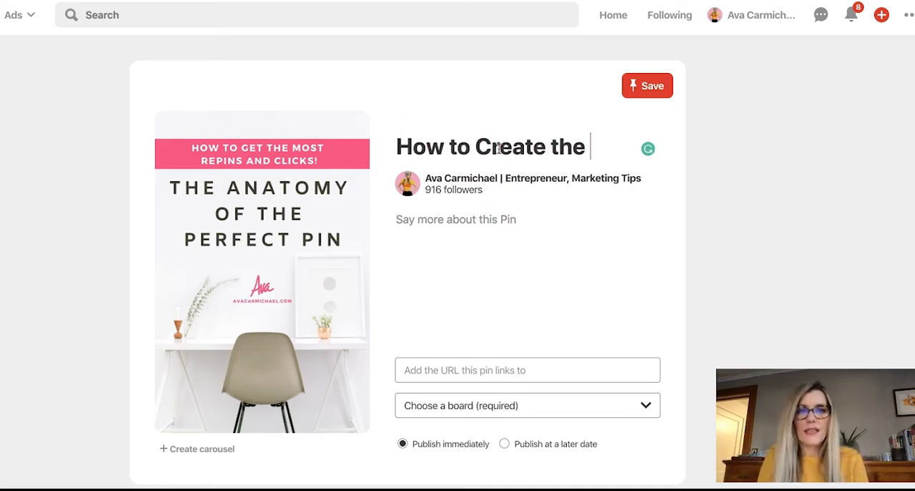
{"action": "type", "text": "Perfect"}
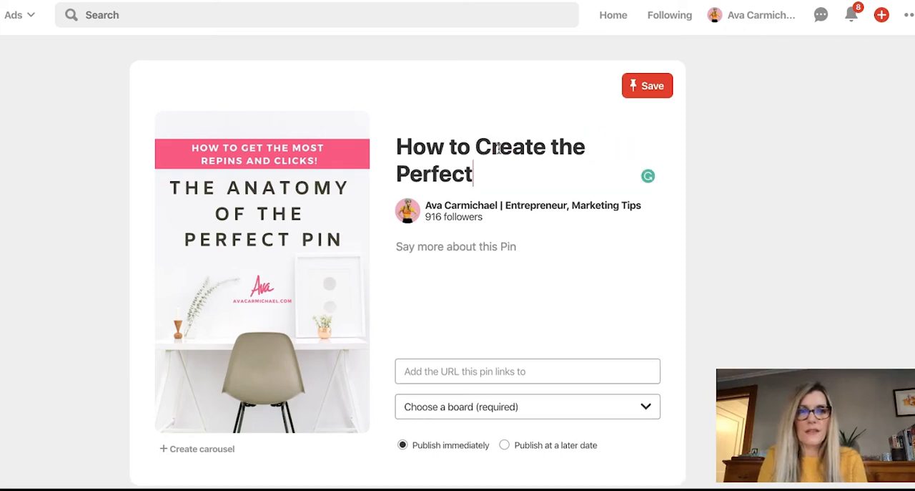
{"action": "type", "text": " Pin for Pintere"}
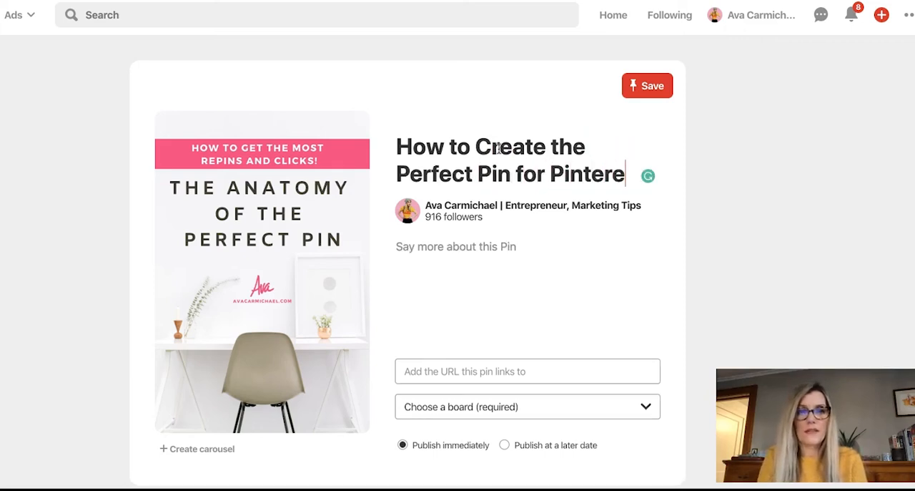
{"action": "type", "text": "st"}
Step: Write the pin description "How to create pins that get more clicks, repins and shares"
{"action": "left_click", "coordinate": [481, 248]}
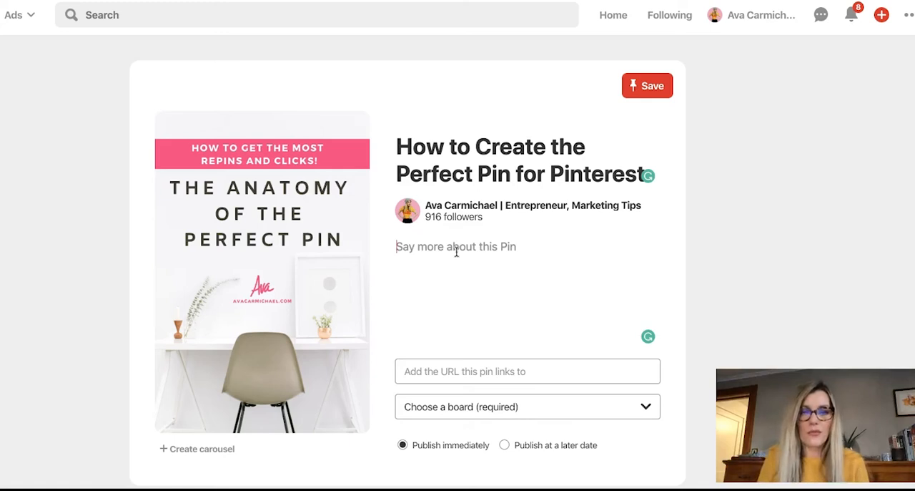
{"action": "left_click", "coordinate": [452, 250]}
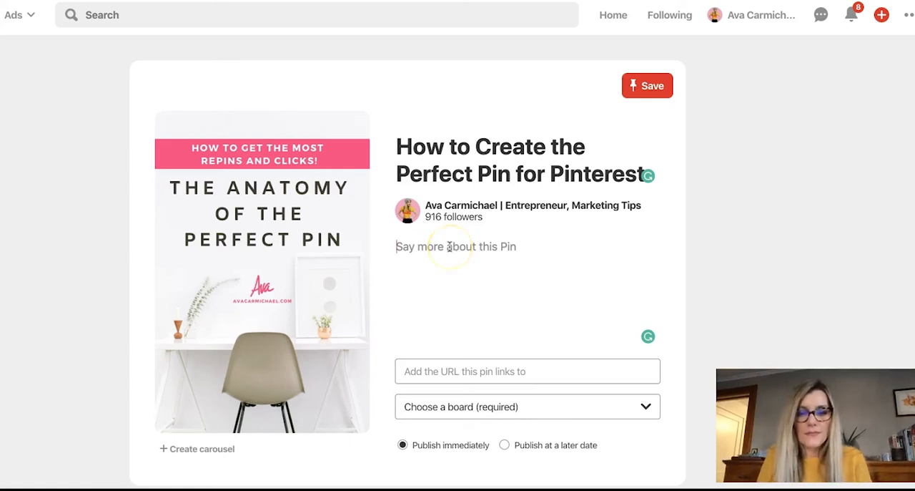
{"action": "type", "text": "How to create pins that "}
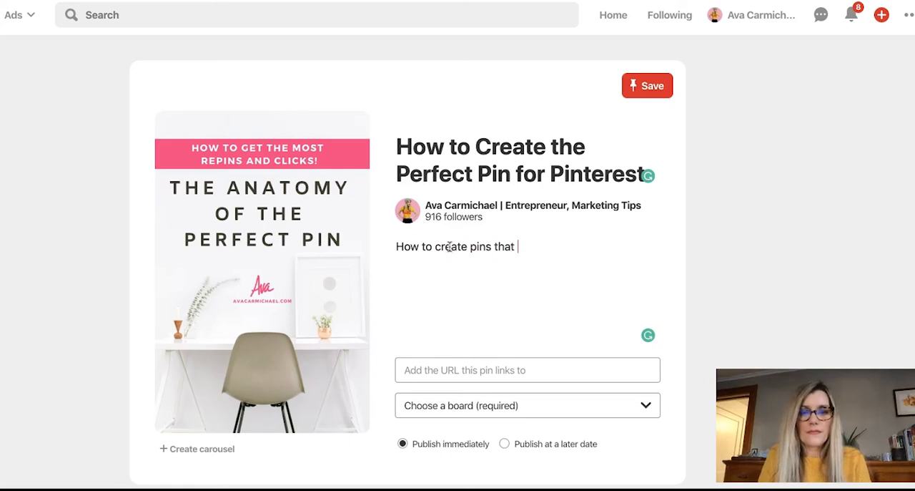
{"action": "type", "text": "get more clic"}
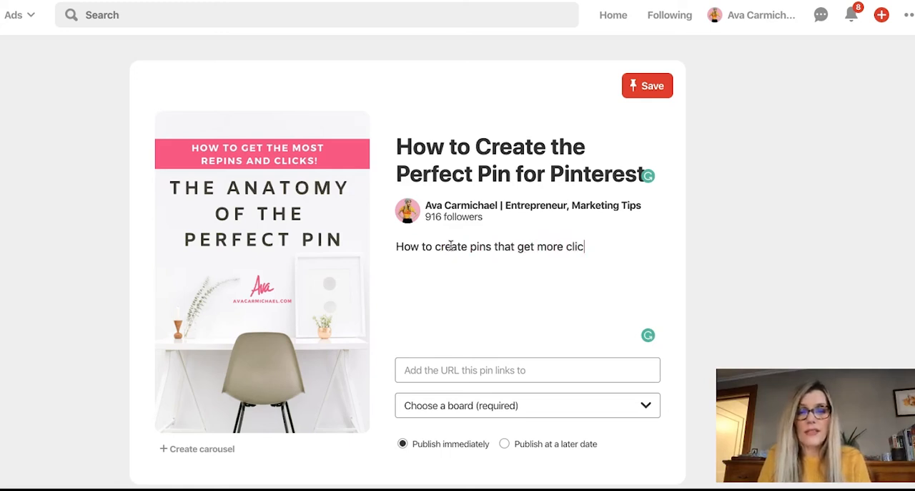
{"action": "type", "text": "ks, renins"}
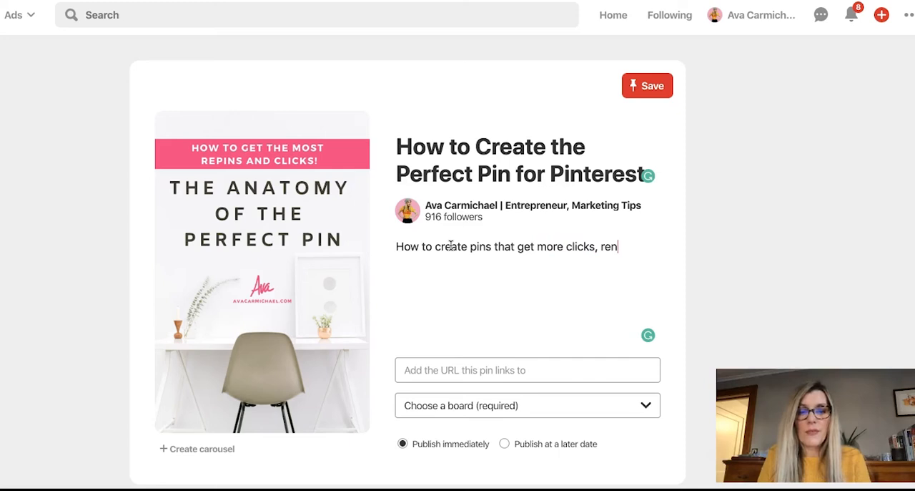
{"action": "key", "text": "BackSpace"}
{"action": "key", "text": "BackSpace"}
{"action": "key", "text": "BackSpace"}
{"action": "key", "text": "BackSpace"}
{"action": "type", "text": "pins and shares"}
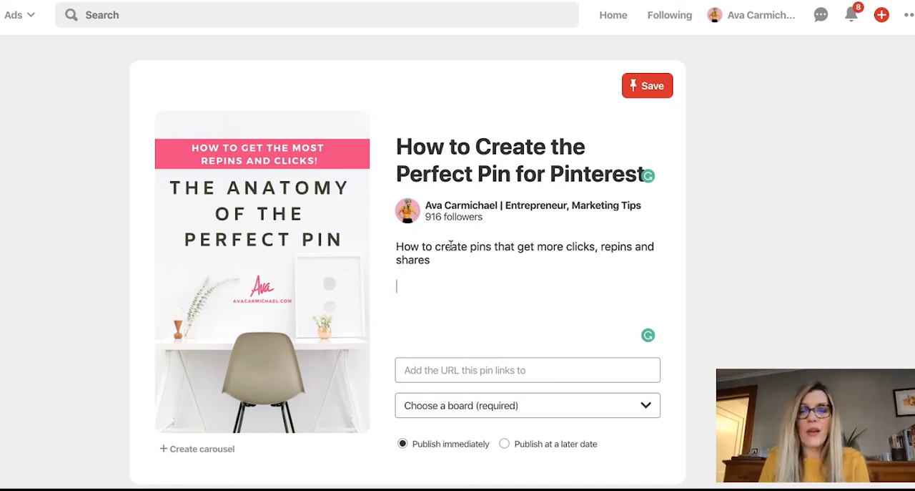
Step: Add the hashtags #Marketing #PinterestMarketing #Marketing #Entrepreneurs #Bloggers #BloggingTips #PinterestTips #MarketingTips in a separate paragraph below the description sentence
{"action": "type", "text": "#Ma"}
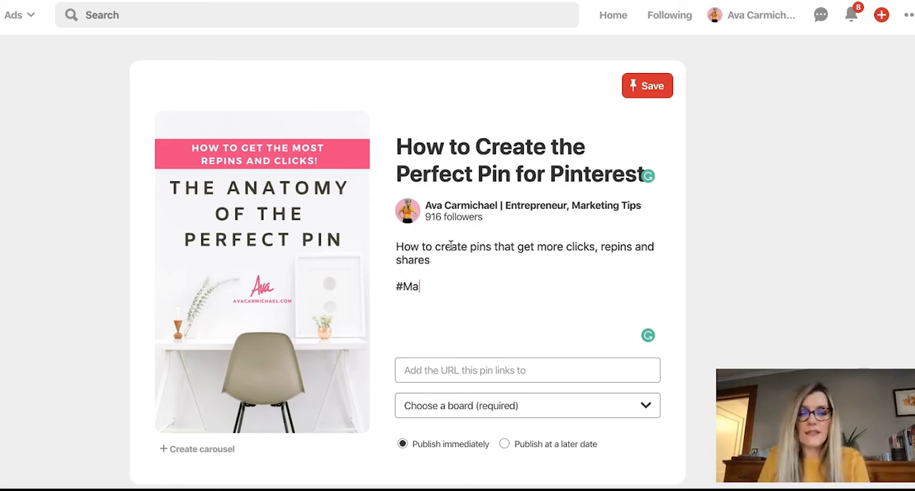
{"action": "type", "text": "rketing #Pinte"}
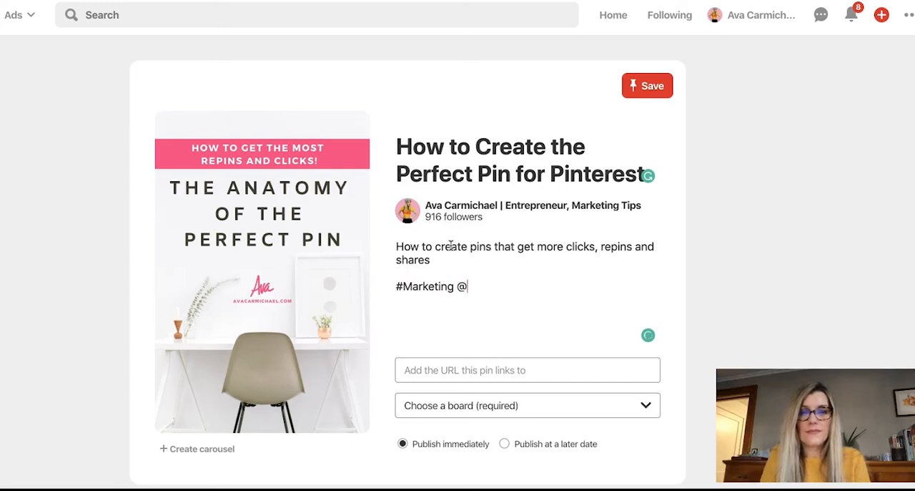
{"action": "type", "text": "rest"}
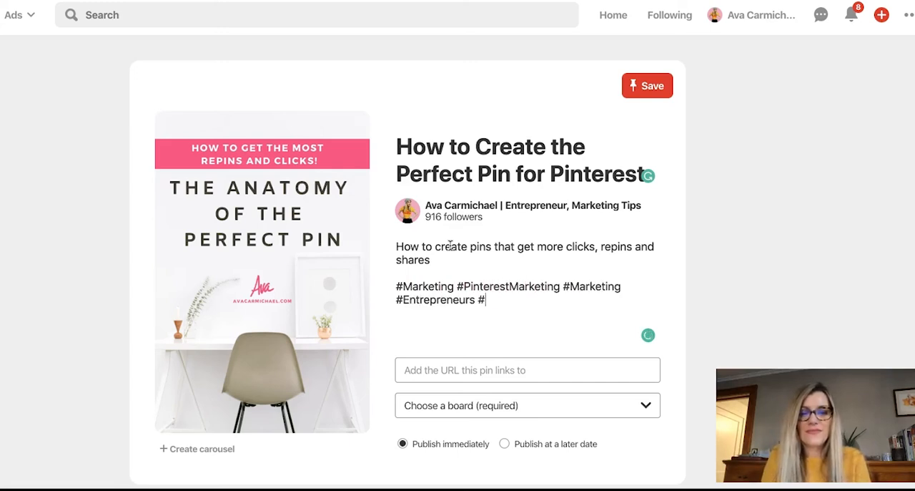
{"action": "type", "text": "Bloggers "}
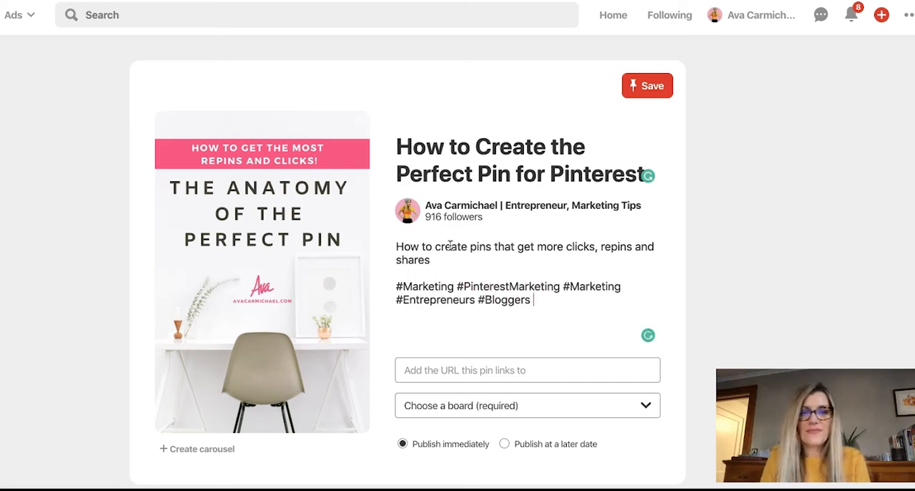
{"action": "type", "text": "#Blogging"}
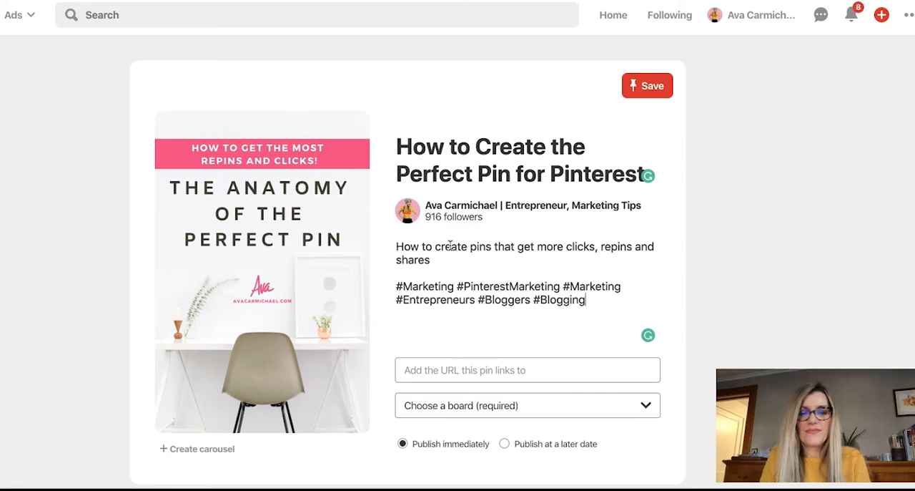
{"action": "type", "text": "Tips #Makre"}
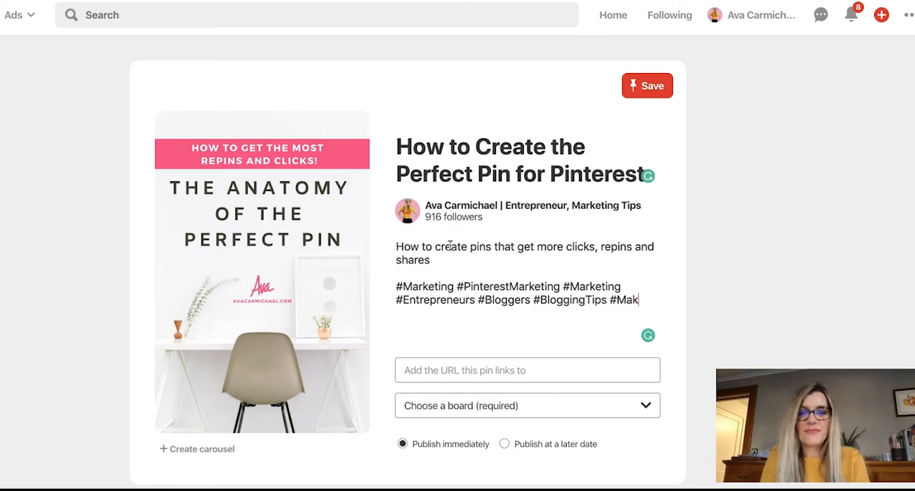
{"action": "key", "text": "BackSpace"}
{"action": "key", "text": "BackSpace"}
{"action": "key", "text": "BackSpace"}
{"action": "key", "text": "BackSpace"}
{"action": "key", "text": "BackSpace"}
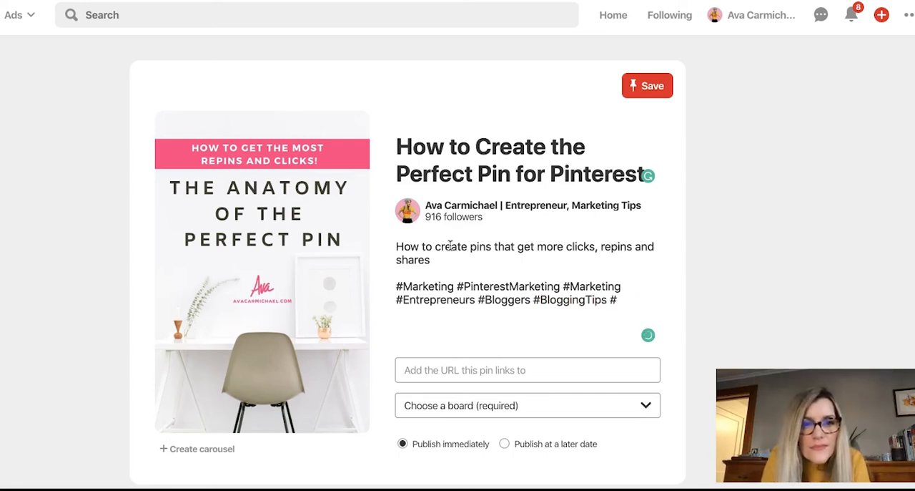
{"action": "type", "text": "#Pinter"}
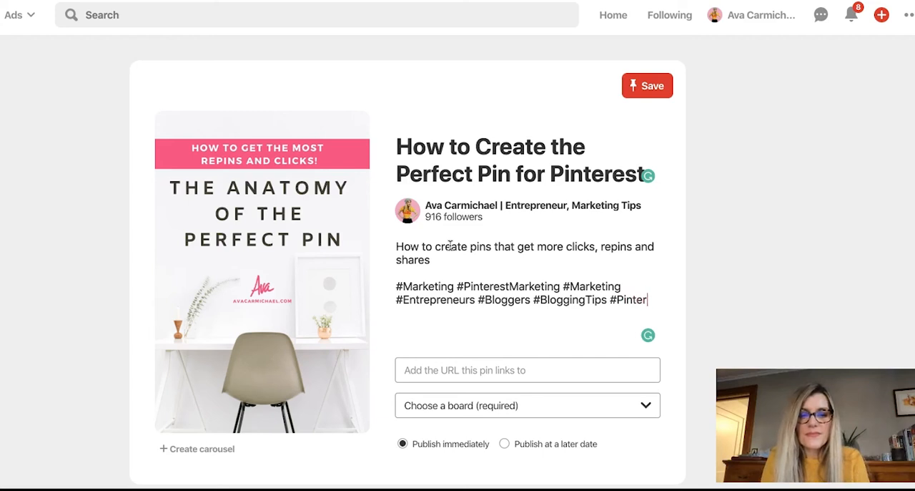
{"action": "type", "text": "estTips "}
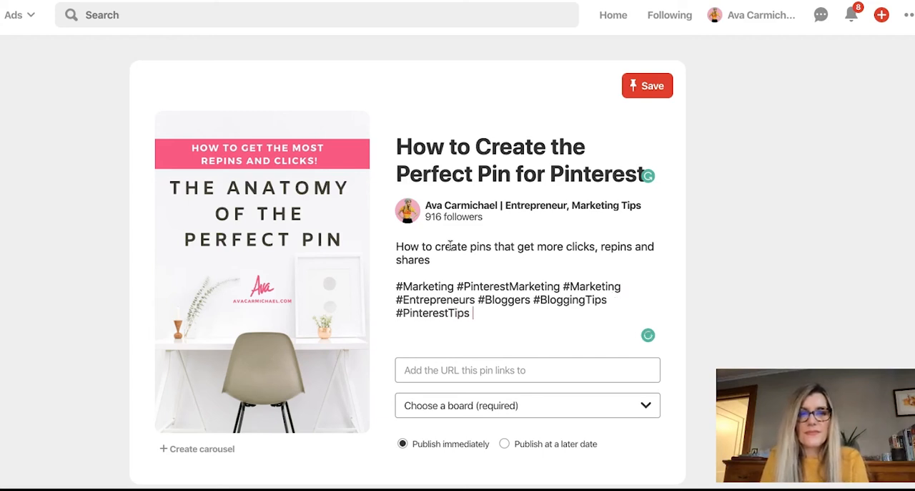
{"action": "type", "text": "#MarketingTips"}
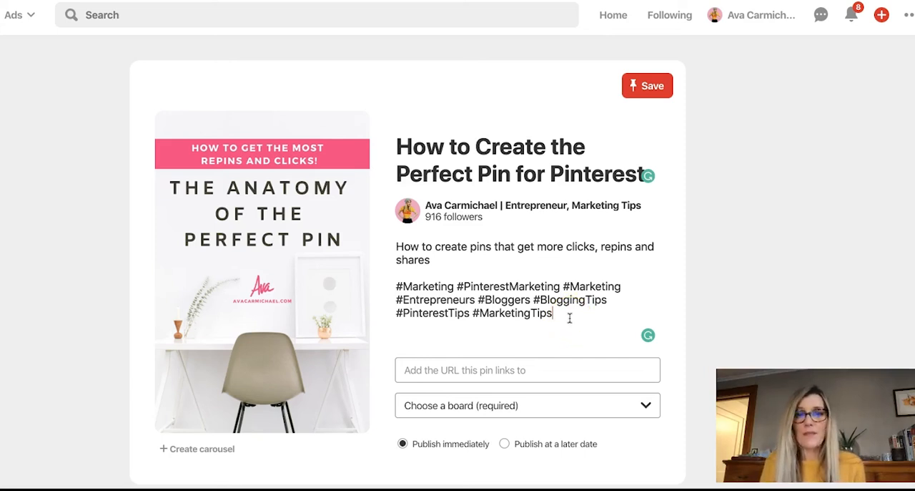
Step: Paste the copied "how-to-create-pinterest-pins-that-dont-suck" article address as the pin's destination link
{"action": "left_click", "coordinate": [529, 368]}
{"action": "right_click", "coordinate": [528, 367]}
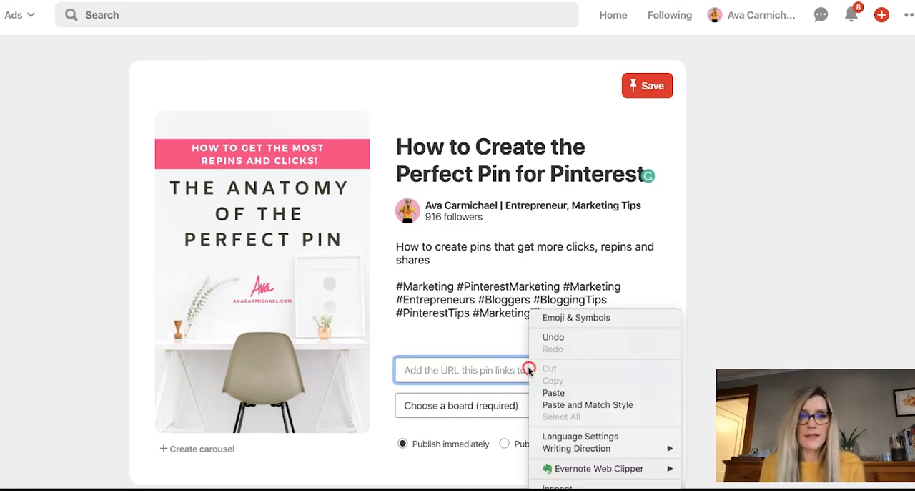
{"action": "left_click", "coordinate": [547, 394]}
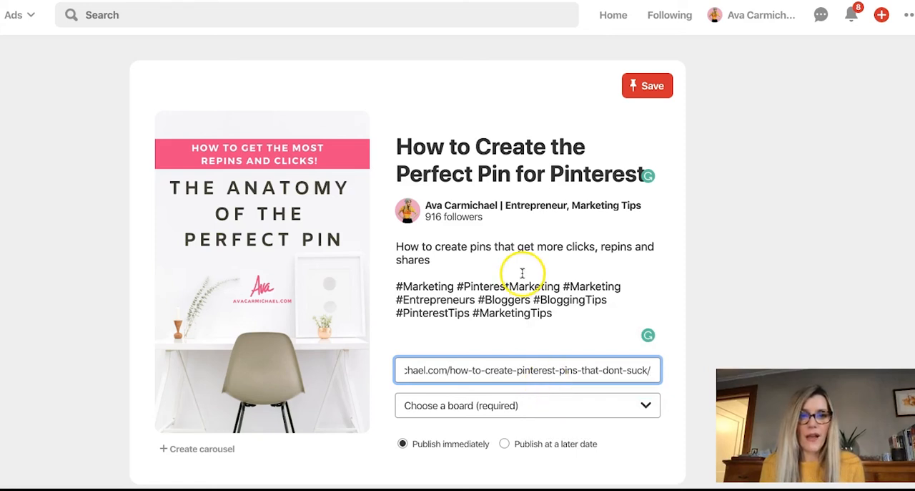
Step: Search the boards for "Pin" and choose the Pinterest Marketing board for the new pin
{"action": "scroll", "coordinate": [523, 271], "scroll_direction": "down", "scroll_amount": 1}
{"action": "left_click", "coordinate": [530, 379]}
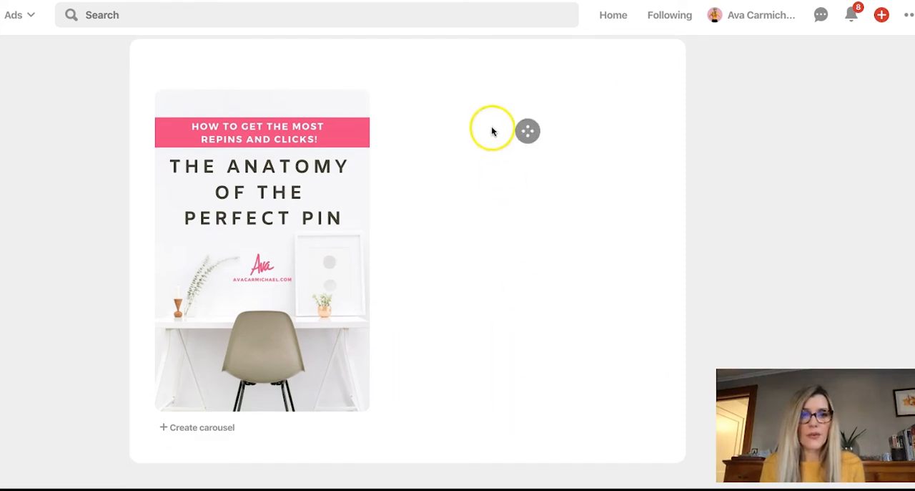
{"action": "type", "text": "Pin"}
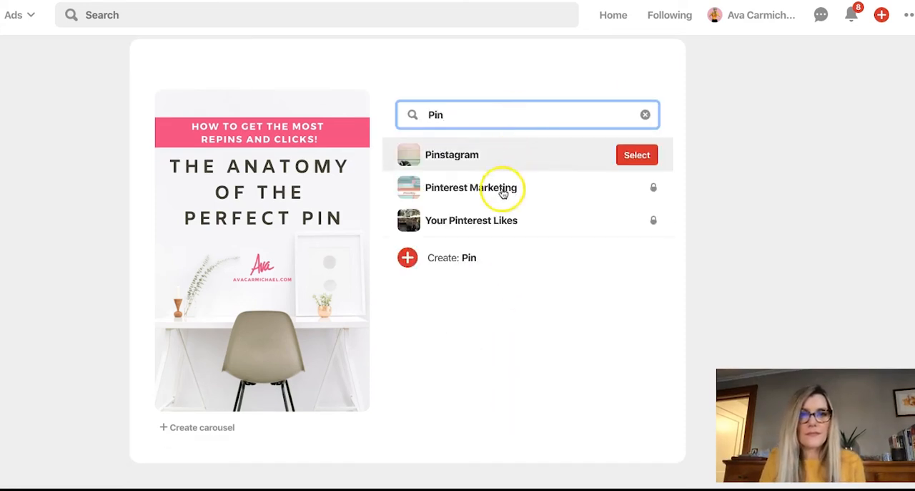
{"action": "left_click", "coordinate": [631, 190]}
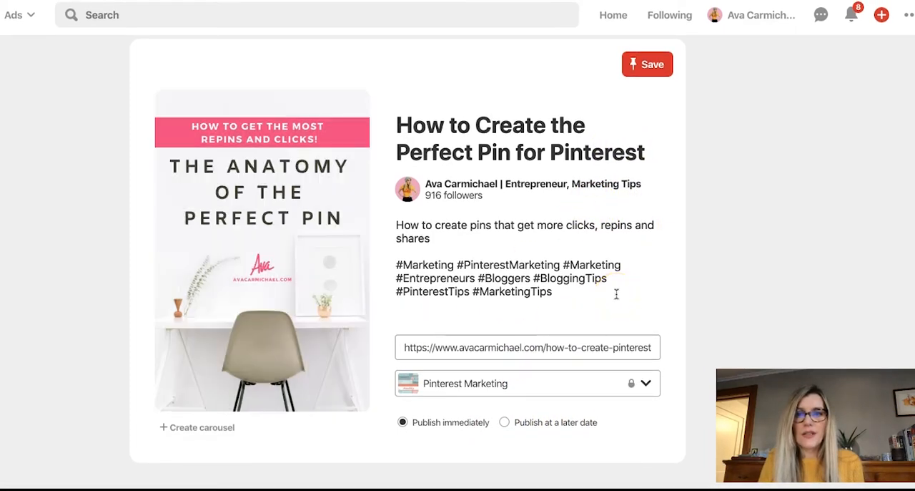
Step: Publish the pin to the chosen board and open the published pin to view its description and hashtags
{"action": "left_click", "coordinate": [649, 65]}
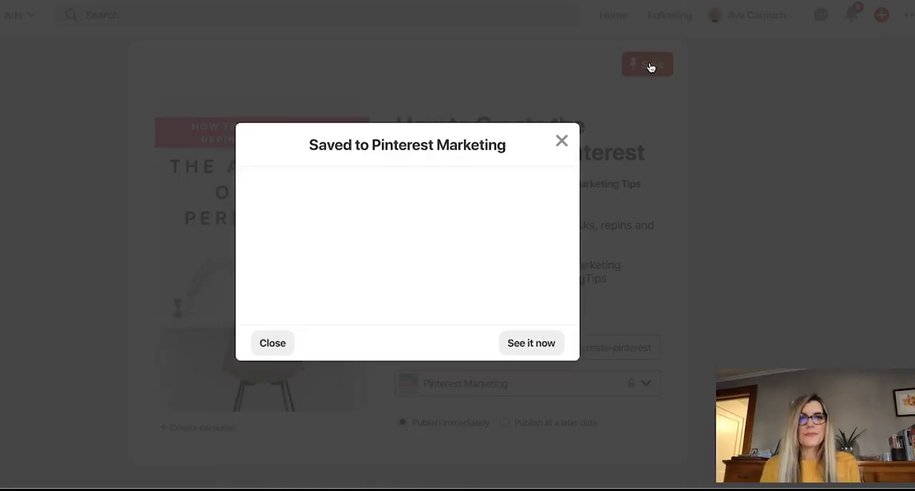
{"action": "left_click", "coordinate": [548, 384]}
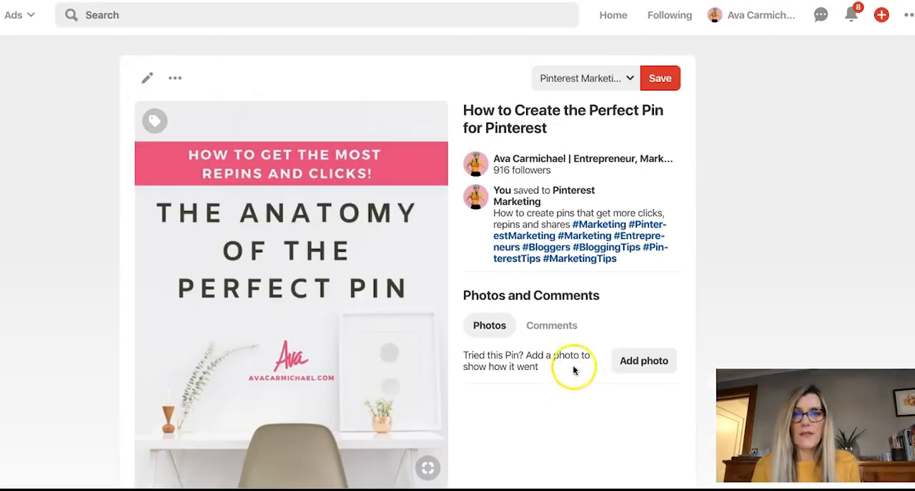
{"action": "scroll", "coordinate": [544, 286], "scroll_direction": "down", "scroll_amount": 2}
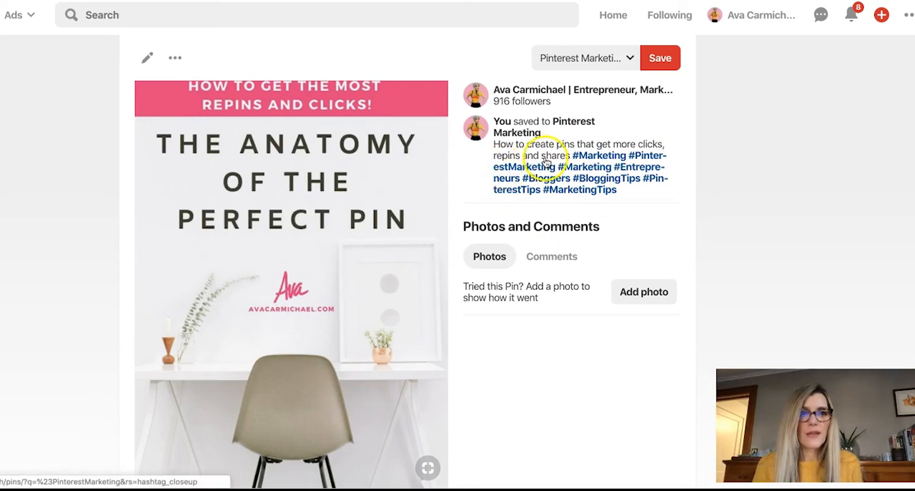
Step: Follow the #PinterestMarketing hashtag from the pin and browse the recent pins that use it
{"action": "left_click", "coordinate": [651, 158]}
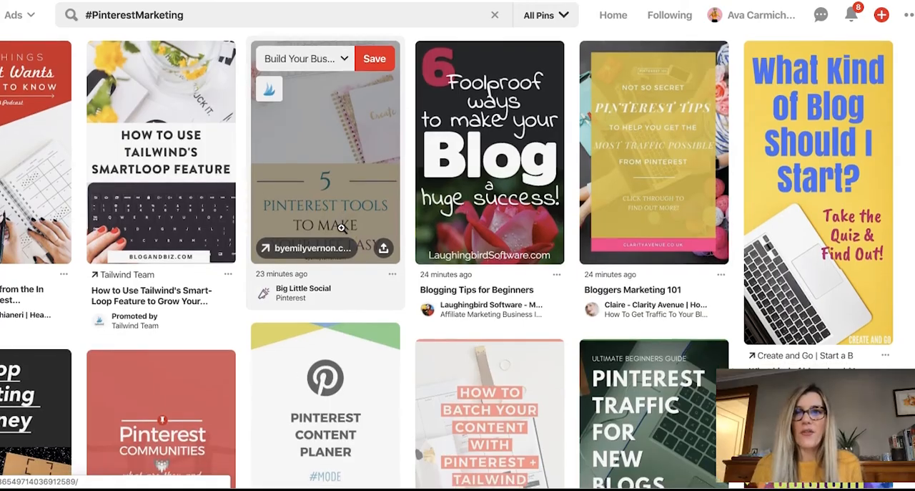
{"action": "scroll", "coordinate": [341, 227], "scroll_direction": "down", "scroll_amount": 1}
{"action": "scroll", "coordinate": [341, 227], "scroll_direction": "down", "scroll_amount": 5}
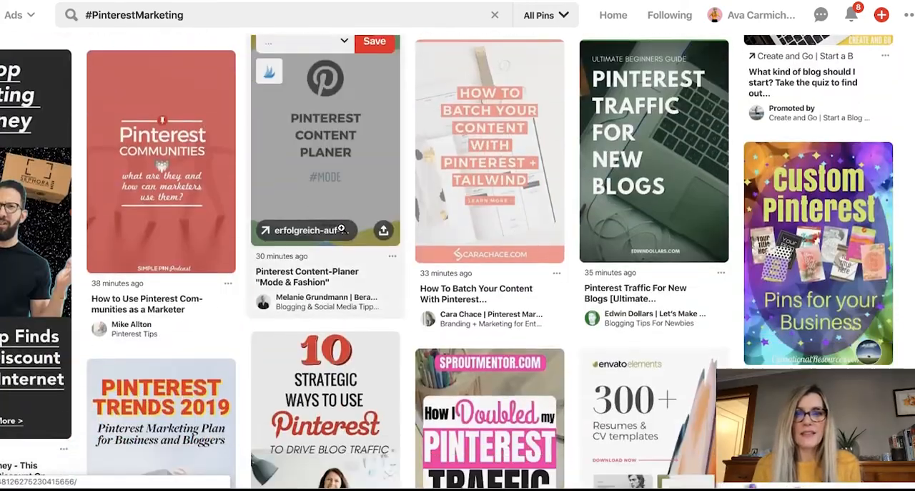
{"action": "scroll", "coordinate": [341, 228], "scroll_direction": "down", "scroll_amount": 5}
{"action": "scroll", "coordinate": [341, 228], "scroll_direction": "up", "scroll_amount": 10}
{"action": "scroll", "coordinate": [341, 227], "scroll_direction": "down", "scroll_amount": 2}
{"action": "scroll", "coordinate": [341, 227], "scroll_direction": "down", "scroll_amount": 12}
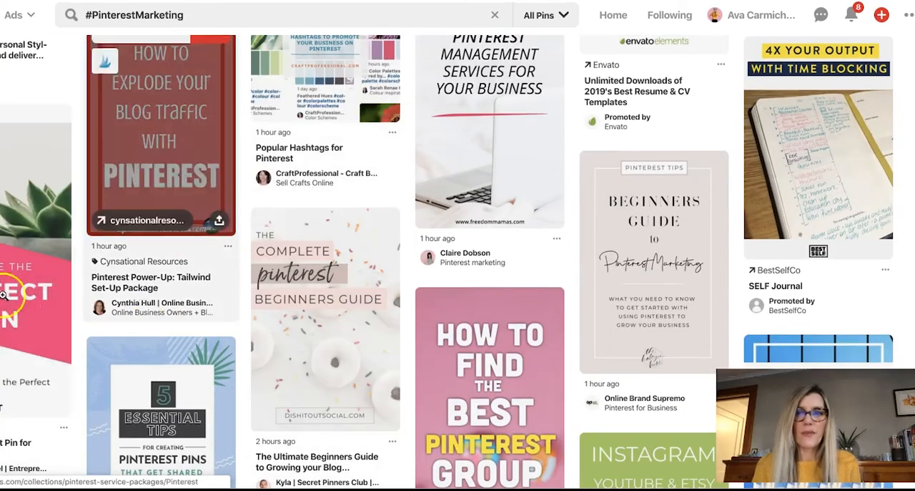
{"action": "scroll", "coordinate": [5, 299], "scroll_direction": "down", "scroll_amount": 3}
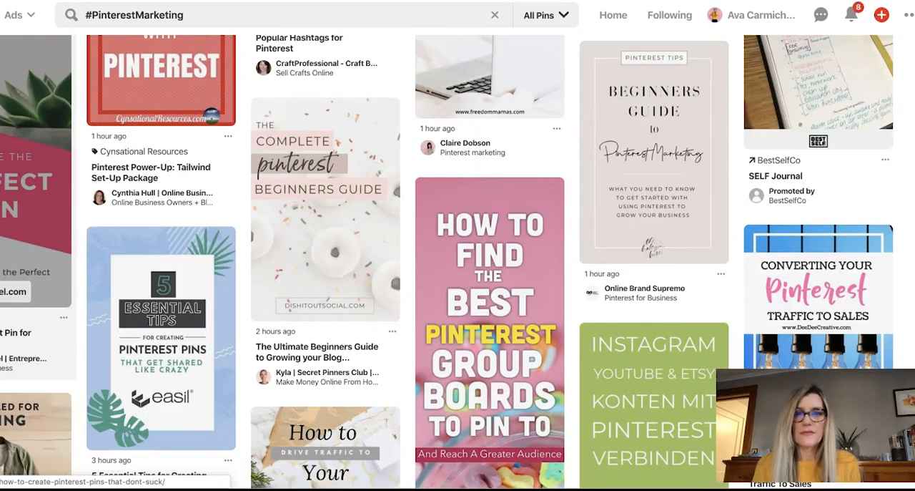
{"action": "scroll", "coordinate": [297, 279], "scroll_direction": "up", "scroll_amount": 15}
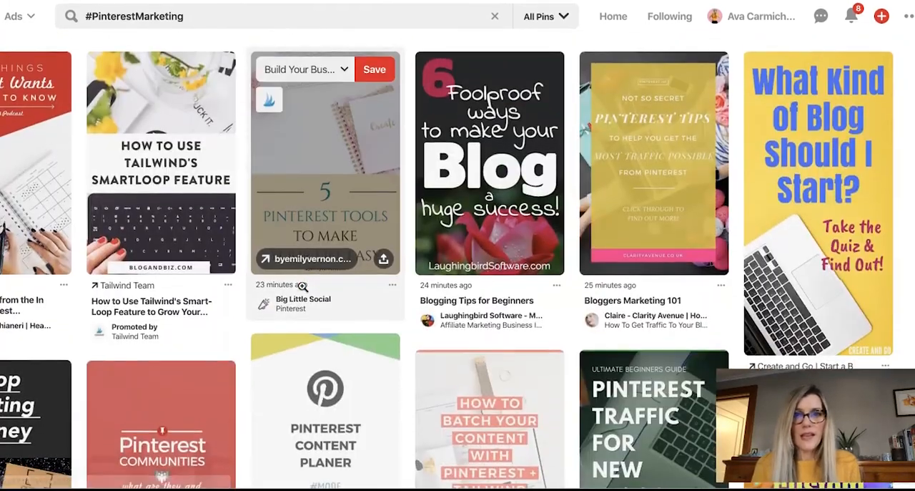